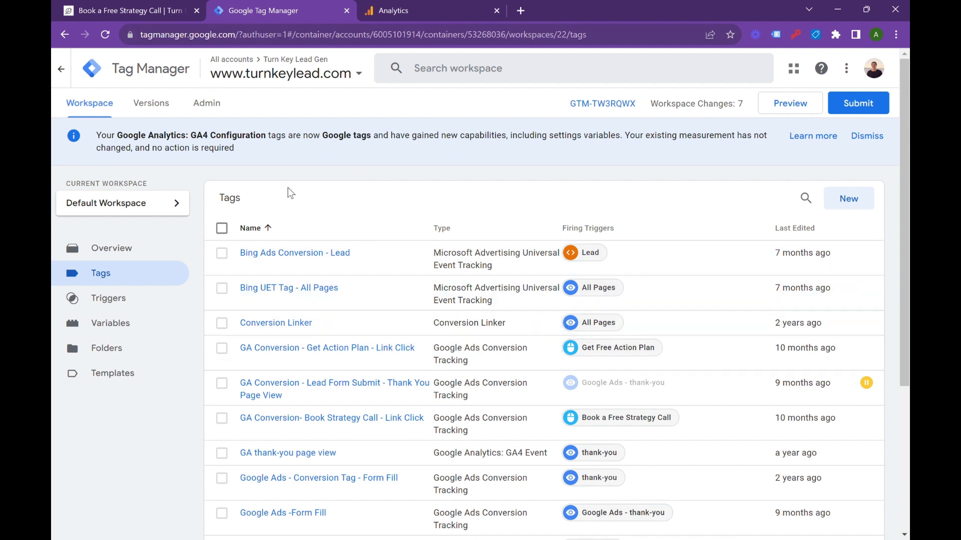
# Step: Review the "Let's Chat" contact form on the Book a Free Strategy Call page and select the page's URL
pyautogui.click(134, 10)
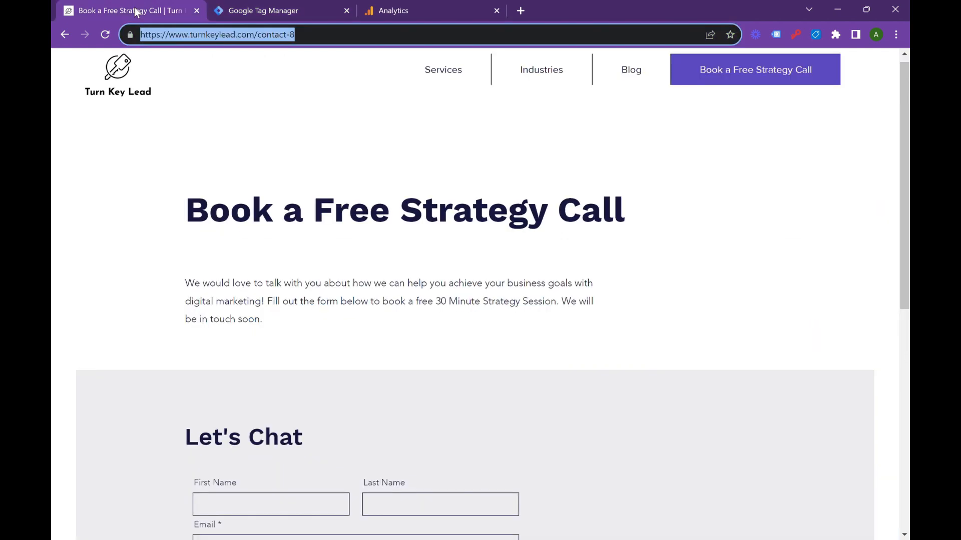
pyautogui.scroll(-5, 434, 338)
pyautogui.scroll(-1, 434, 338)
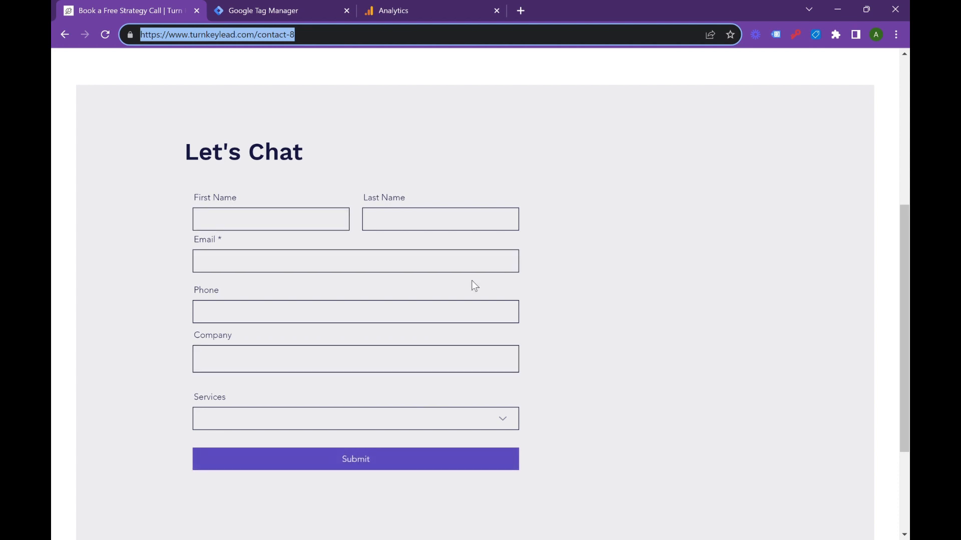
pyautogui.scroll(-1, 641, 351)
pyautogui.scroll(1, 641, 350)
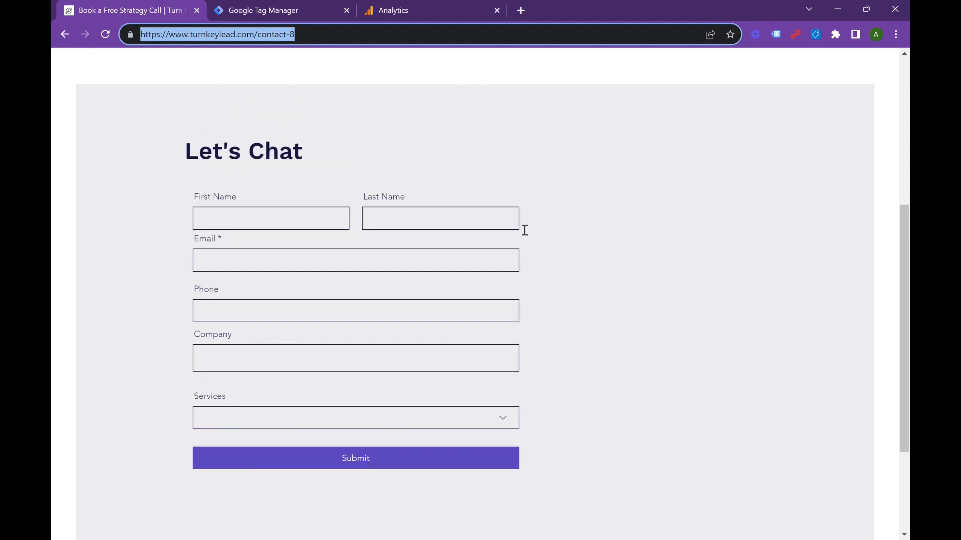
pyautogui.tripleClick(407, 46)
pyautogui.hotkey('ctrl', 'c')
# Step: Look through the container's variables in Google Tag Manager, down to the user-defined Auto-Event Variables
pyautogui.click(302, 10)
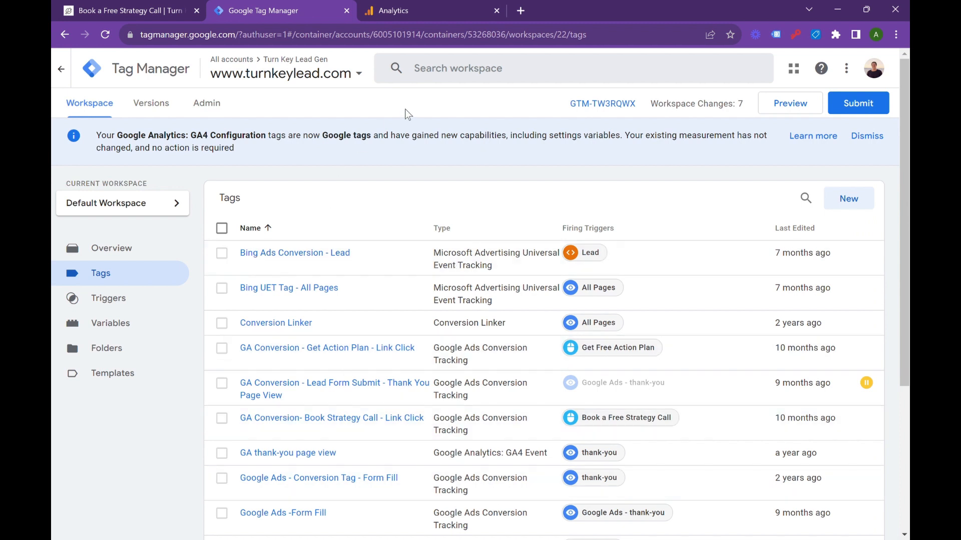
pyautogui.click(129, 334)
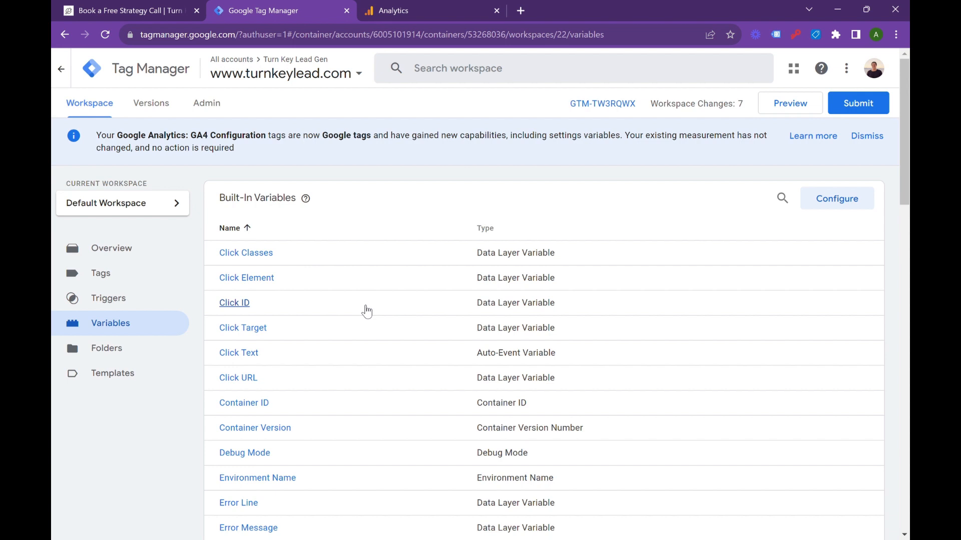
pyautogui.scroll(-1, 594, 332)
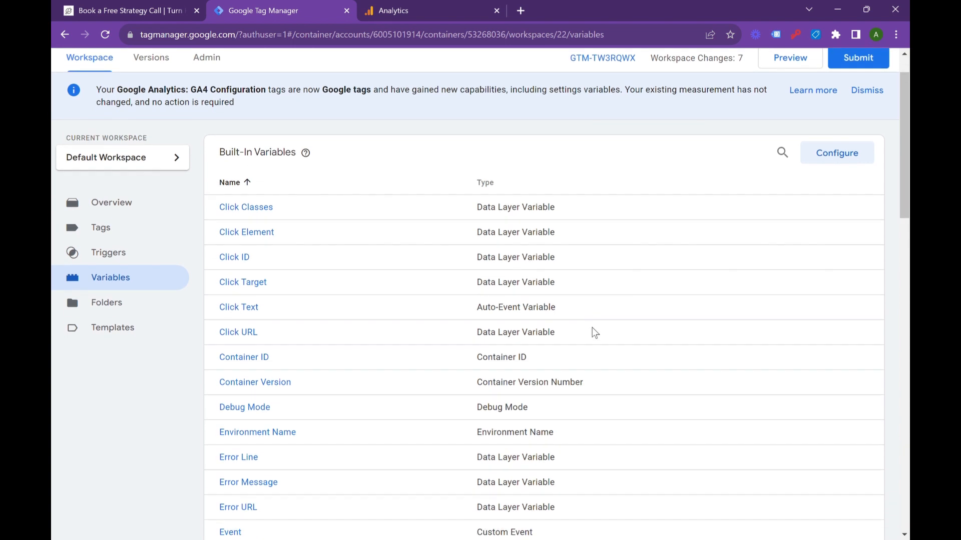
pyautogui.scroll(-3, 594, 333)
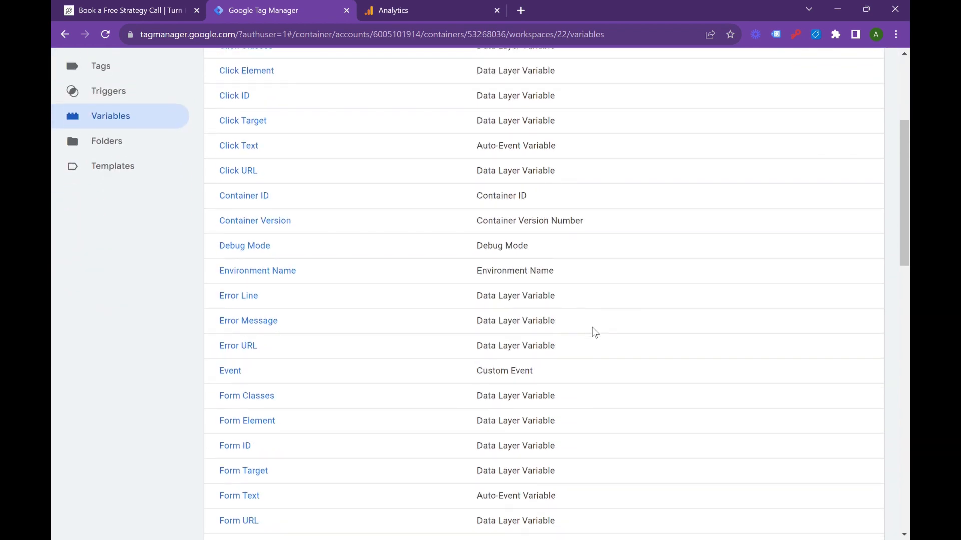
pyautogui.scroll(-7, 595, 333)
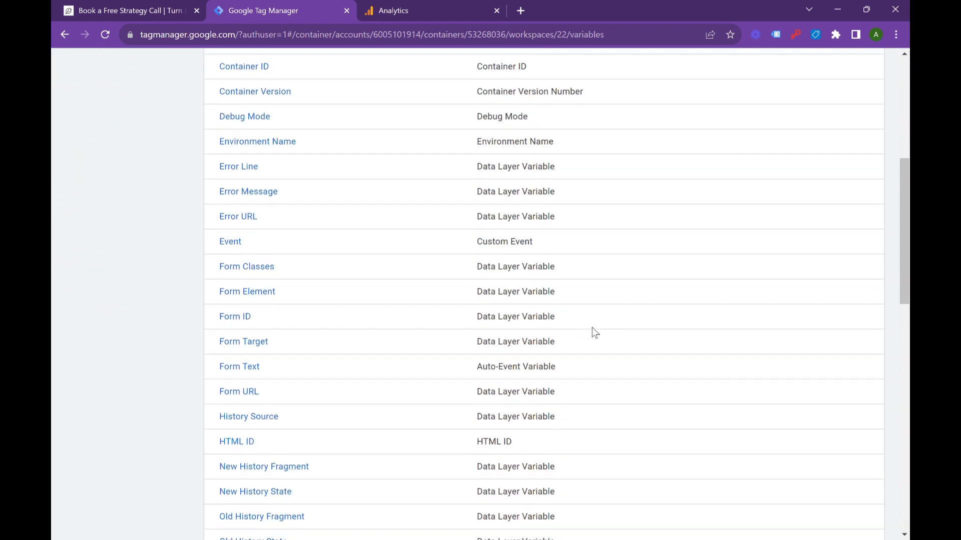
pyautogui.scroll(-12, 593, 327)
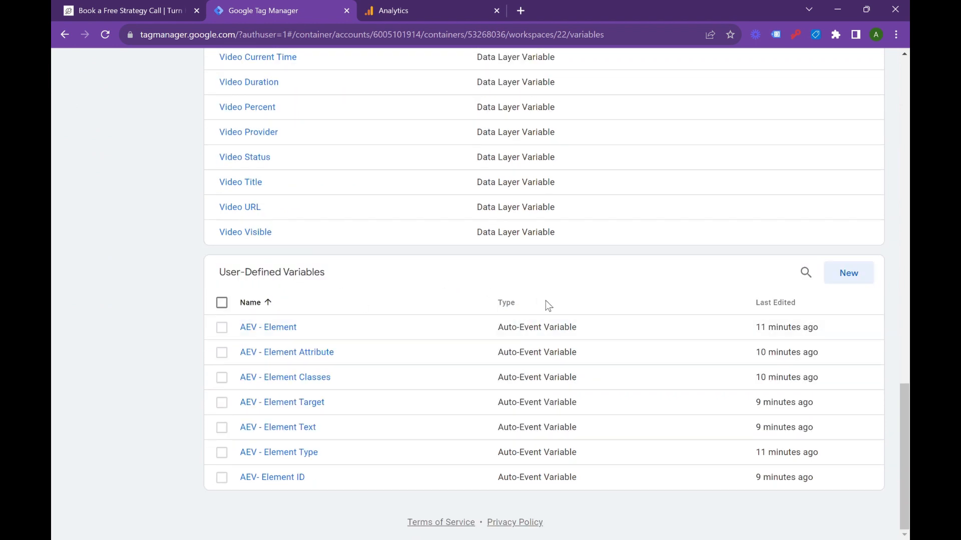
# Step: Draft a user-defined Auto-Event Variable of type Element named "AEV - Element" and discard the draft
pyautogui.click(851, 275)
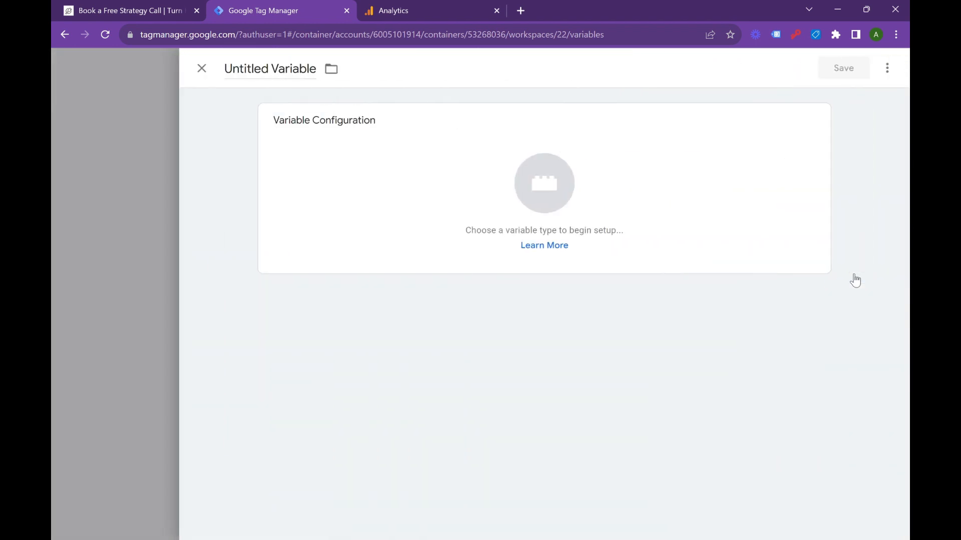
pyautogui.click(541, 205)
pyautogui.scroll(-1, 682, 446)
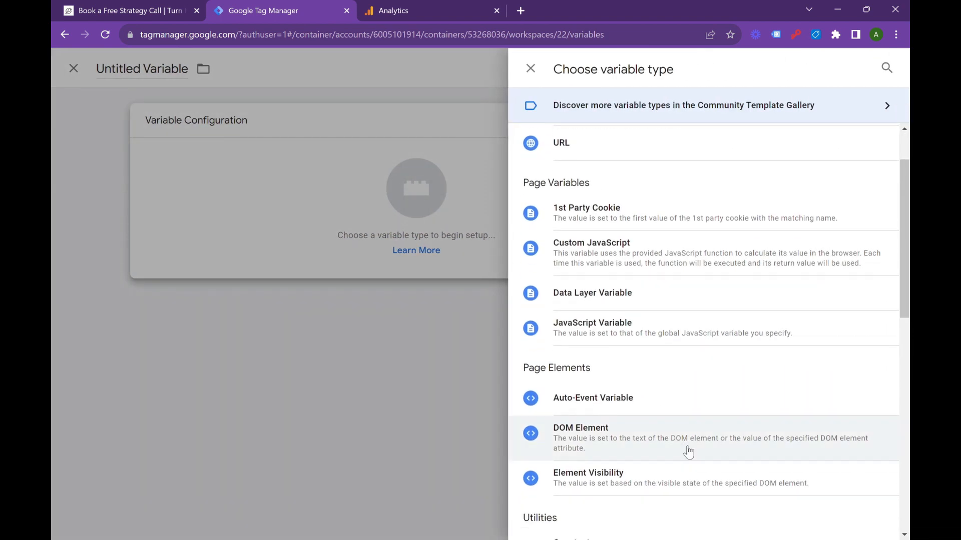
pyautogui.click(629, 400)
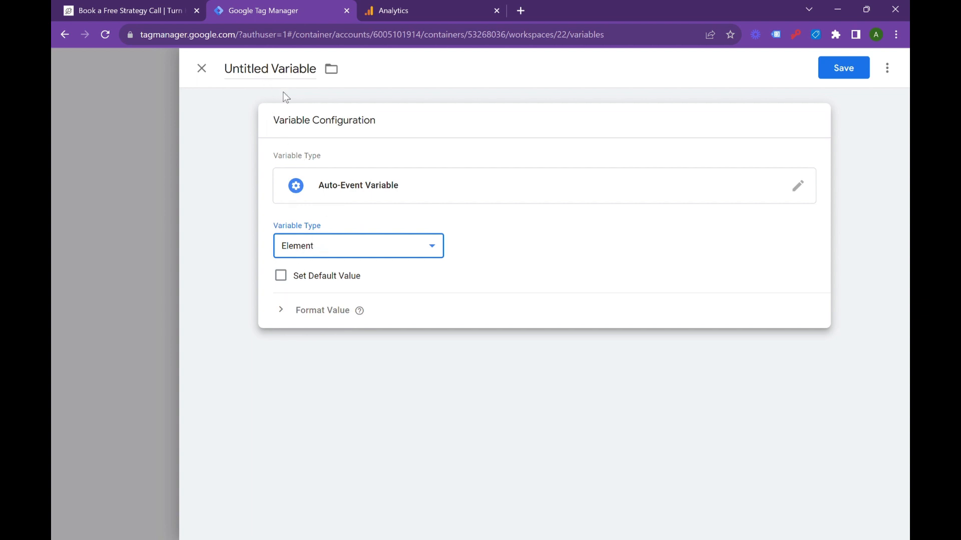
pyautogui.click(274, 80)
pyautogui.write('A')
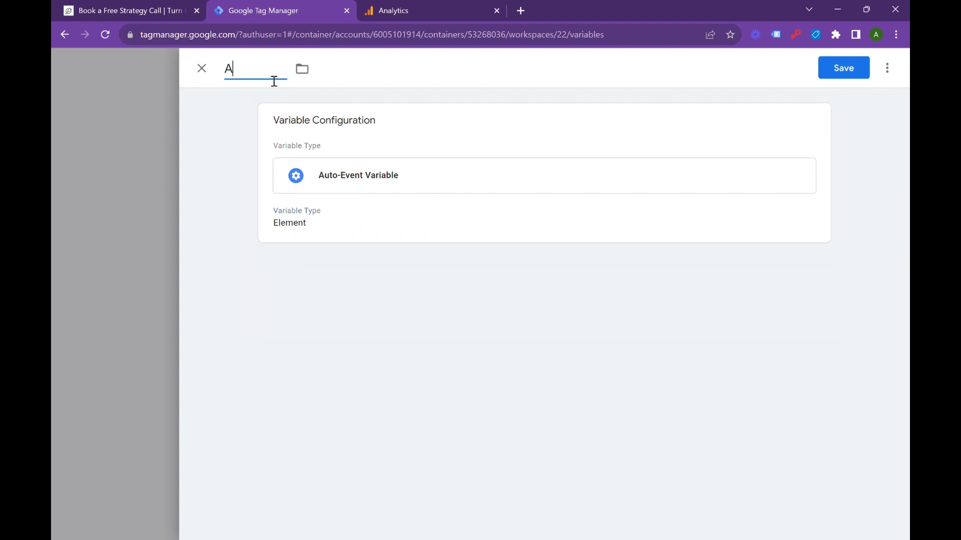
pyautogui.write('EV - Element')
pyautogui.click(202, 70)
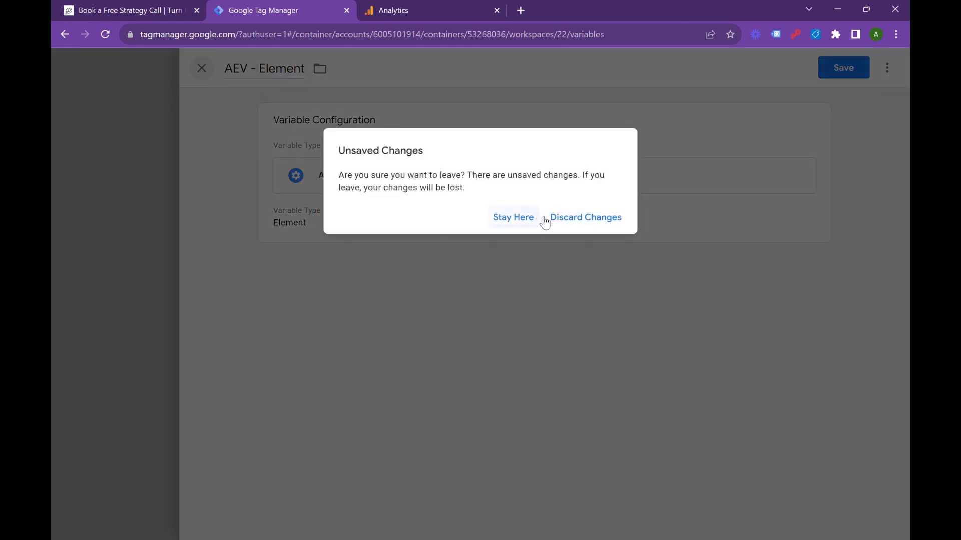
pyautogui.click(545, 219)
# Step: Start previewing the container and connect Tag Assistant to the Book a Free Strategy Call page's URL
pyautogui.scroll(1, 567, 380)
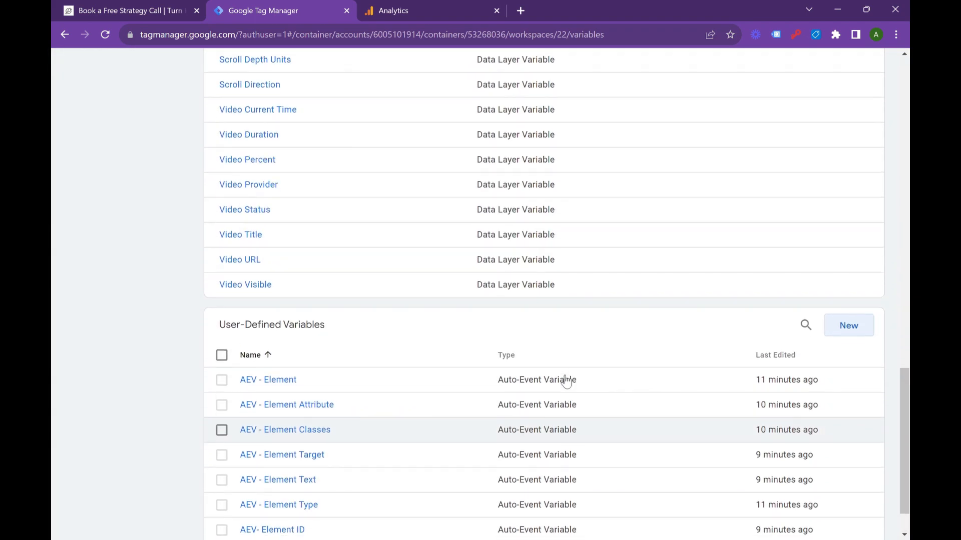
pyautogui.scroll(10, 563, 265)
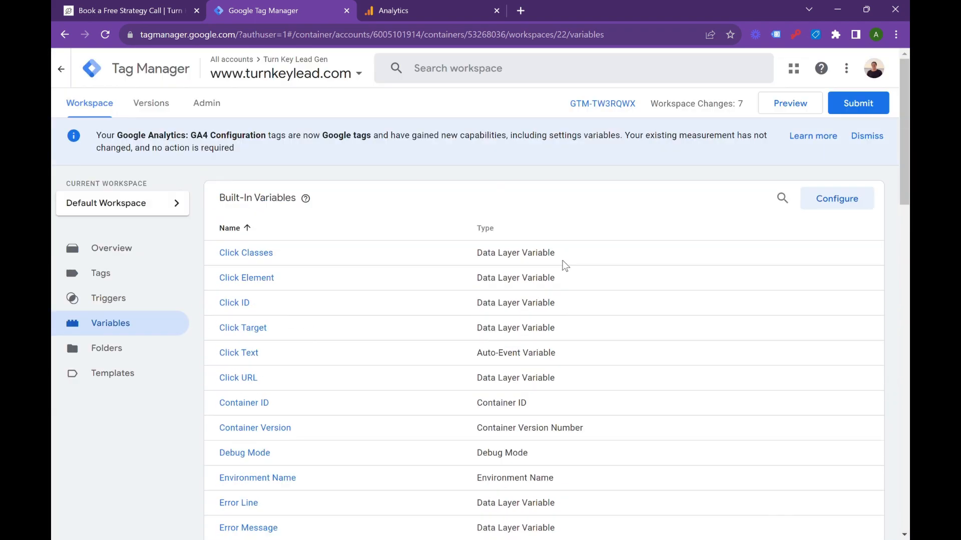
pyautogui.click(775, 109)
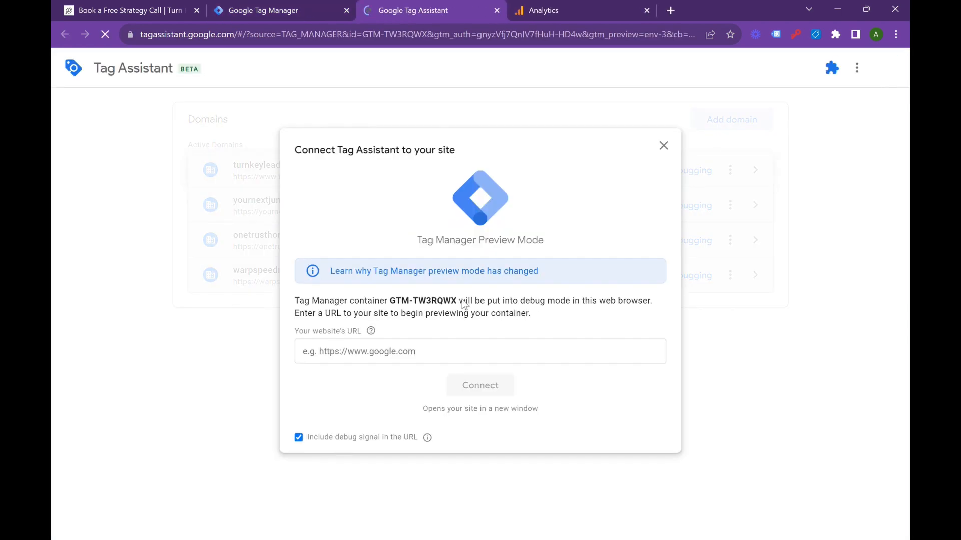
pyautogui.click(421, 359)
pyautogui.hotkey('ctrl', 'v')
pyautogui.click(473, 385)
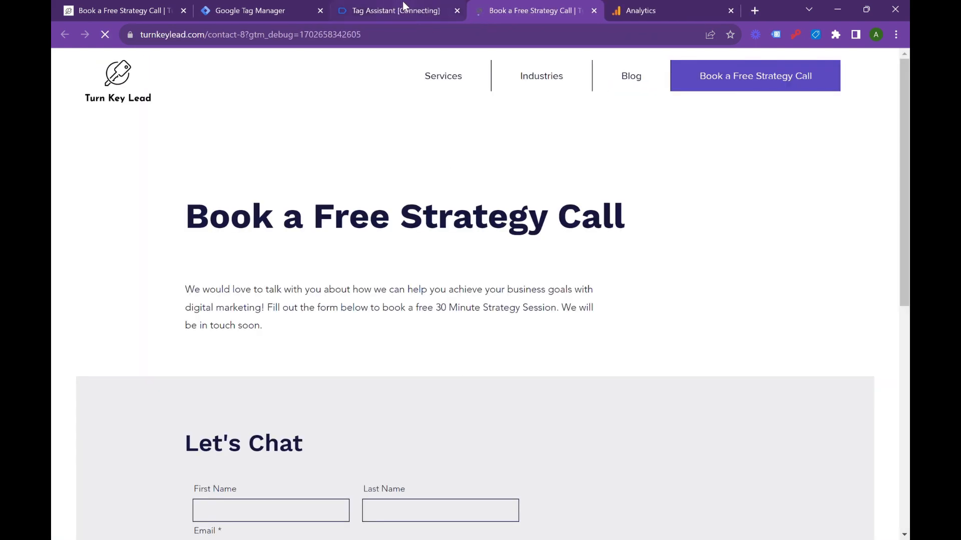
pyautogui.click(402, 2)
pyautogui.click(487, 294)
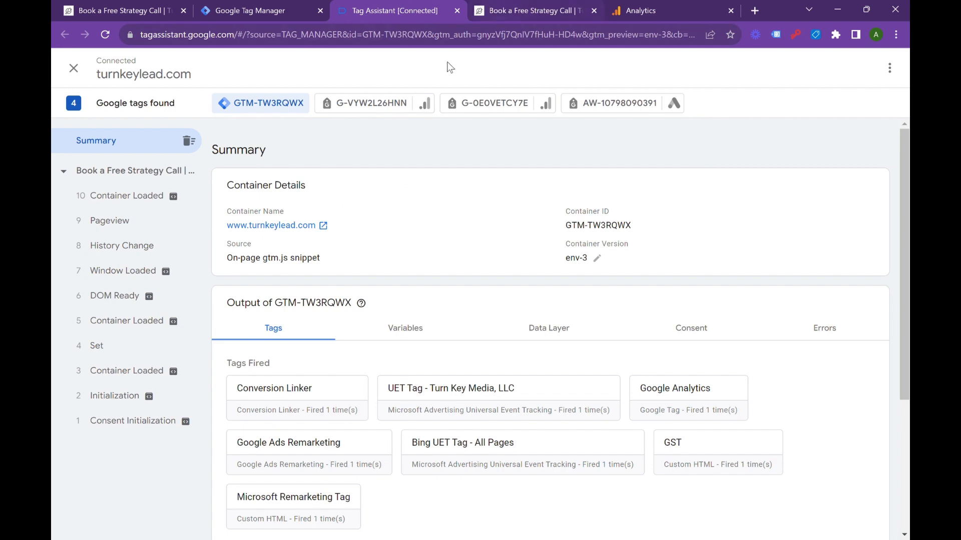
# Step: Enter "test" as both the first name and last name in the contact form on the previewed page
pyautogui.click(534, 7)
pyautogui.scroll(-5, 354, 302)
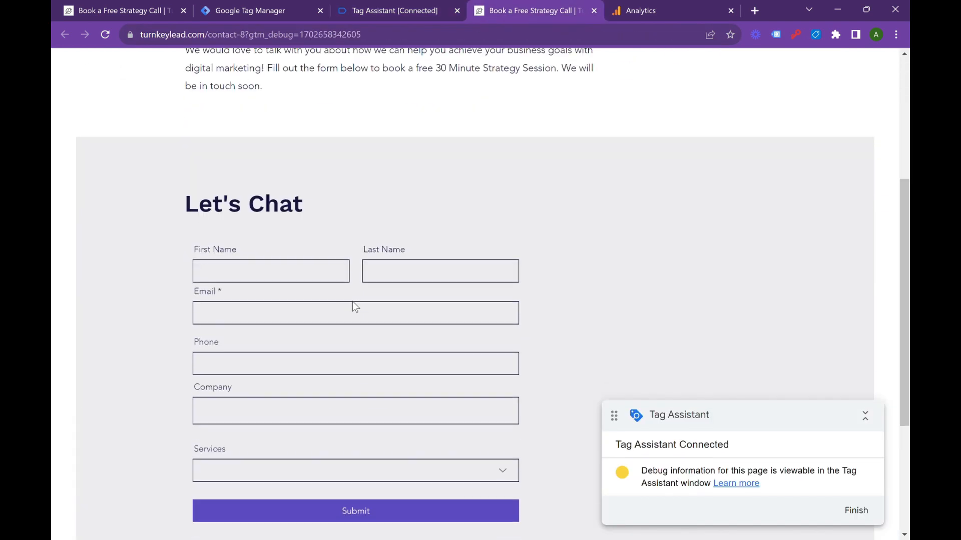
pyautogui.click(263, 275)
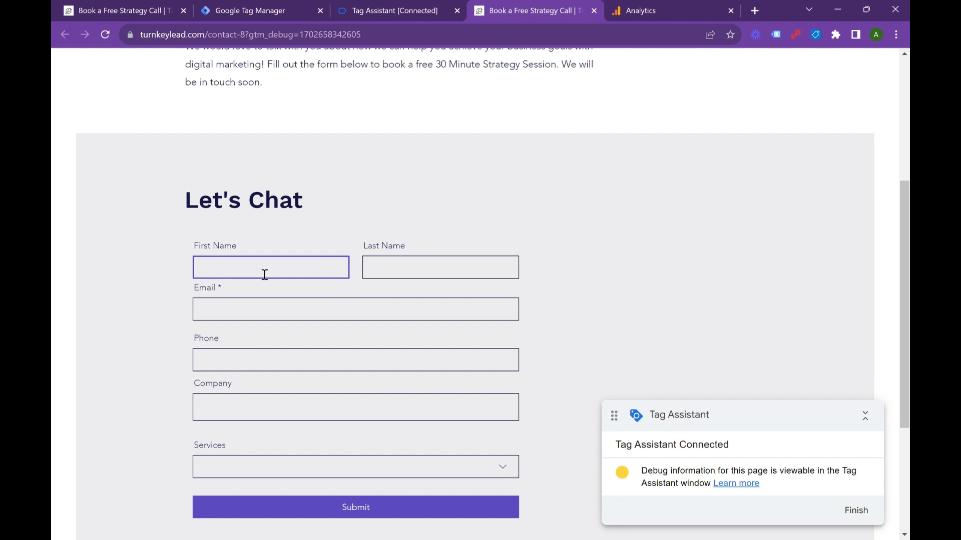
pyautogui.click(431, 218)
pyautogui.click(298, 256)
pyautogui.write('test')
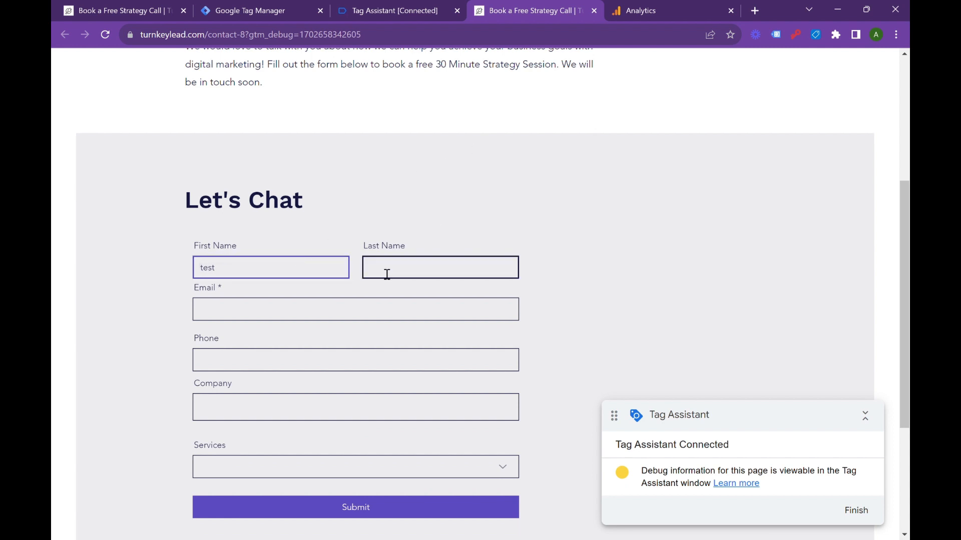
pyautogui.click(387, 274)
pyautogui.write('test')
# Step: Complete the email, phone and company fields, choose Digital Marketing Consulting as the service, and submit the form
pyautogui.click(299, 320)
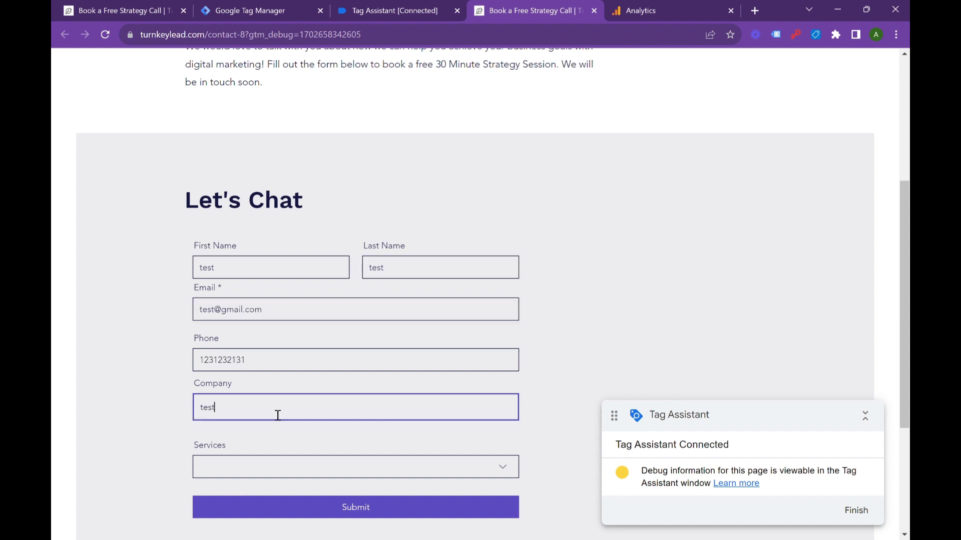
pyautogui.click(252, 475)
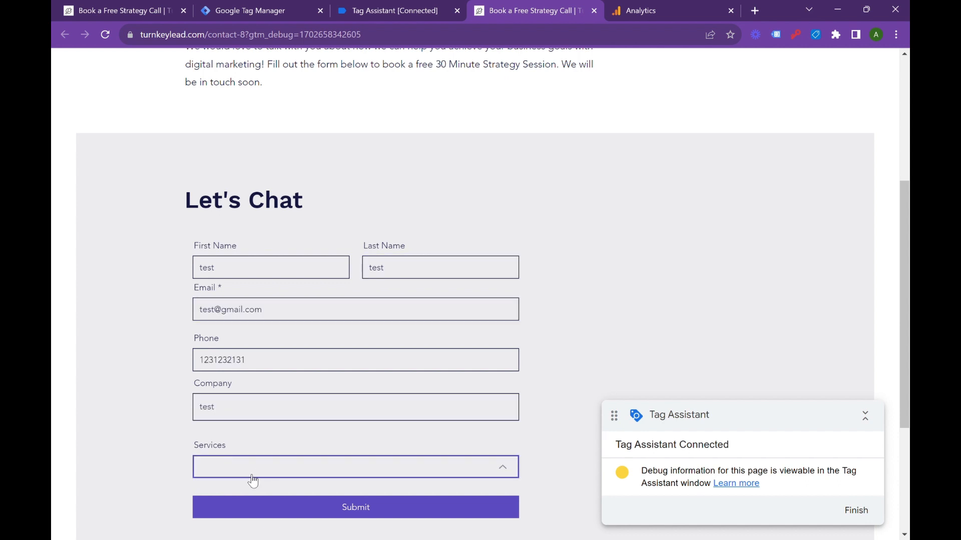
pyautogui.click(255, 399)
pyautogui.scroll(-4, 415, 285)
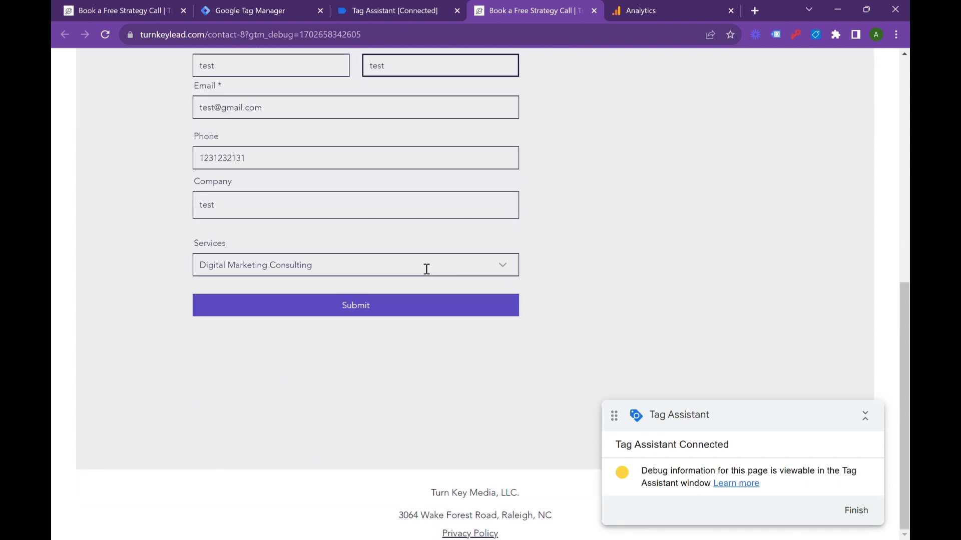
pyautogui.click(413, 315)
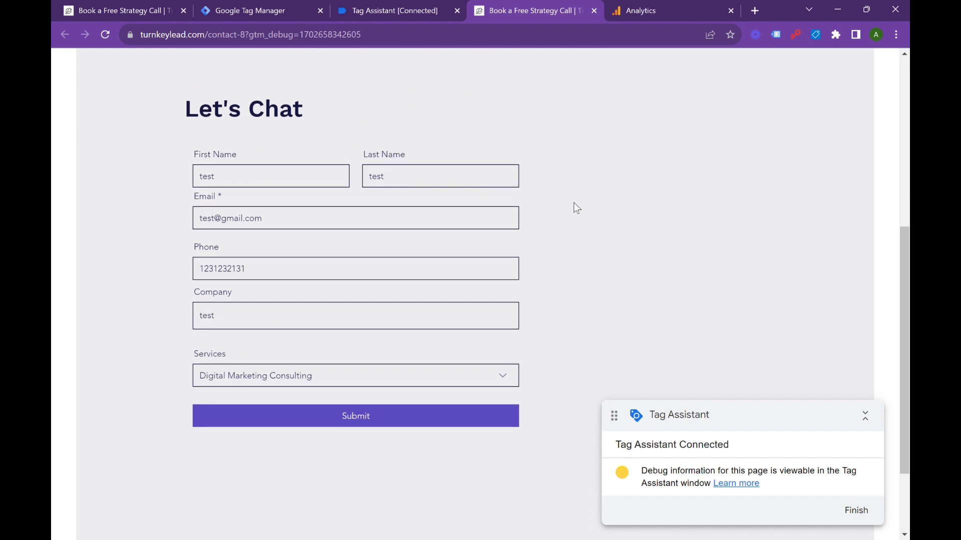
pyautogui.click(457, 409)
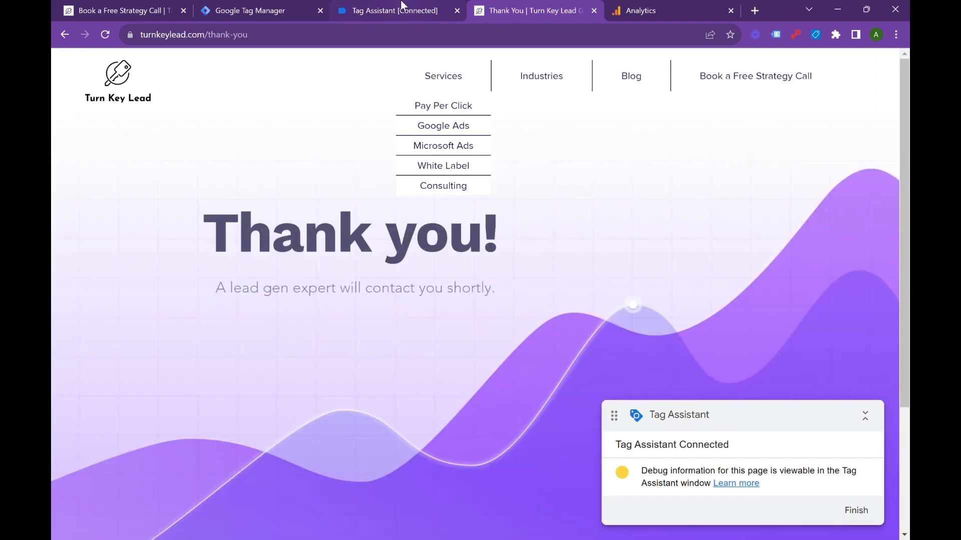
# Step: Check in Tag Assistant which tags fired on the form's last Click event and on the generate_lead event
pyautogui.click(400, 9)
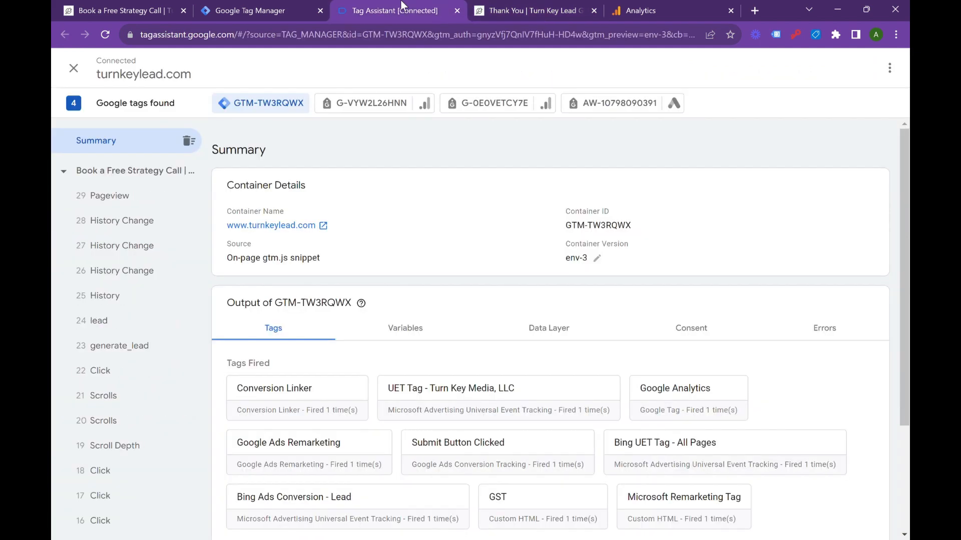
pyautogui.click(131, 369)
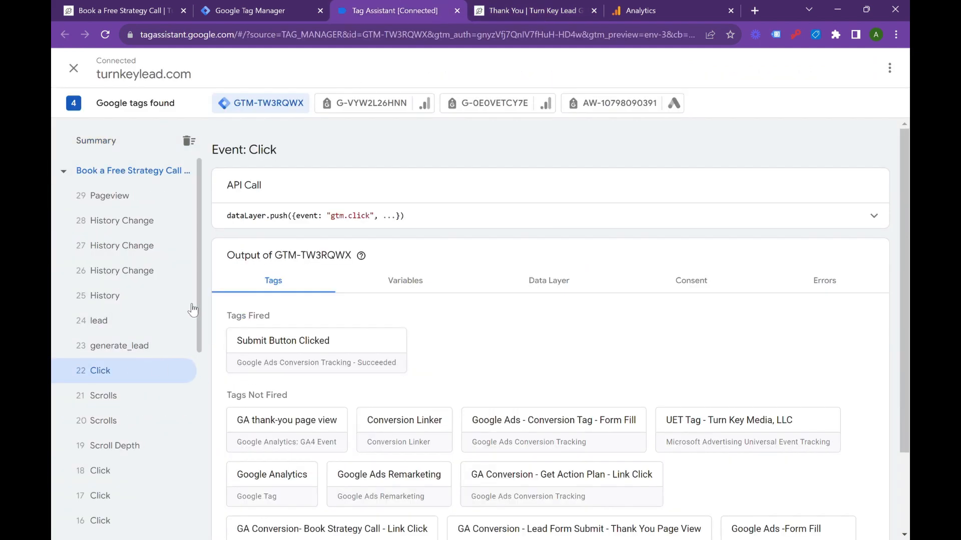
pyautogui.click(128, 346)
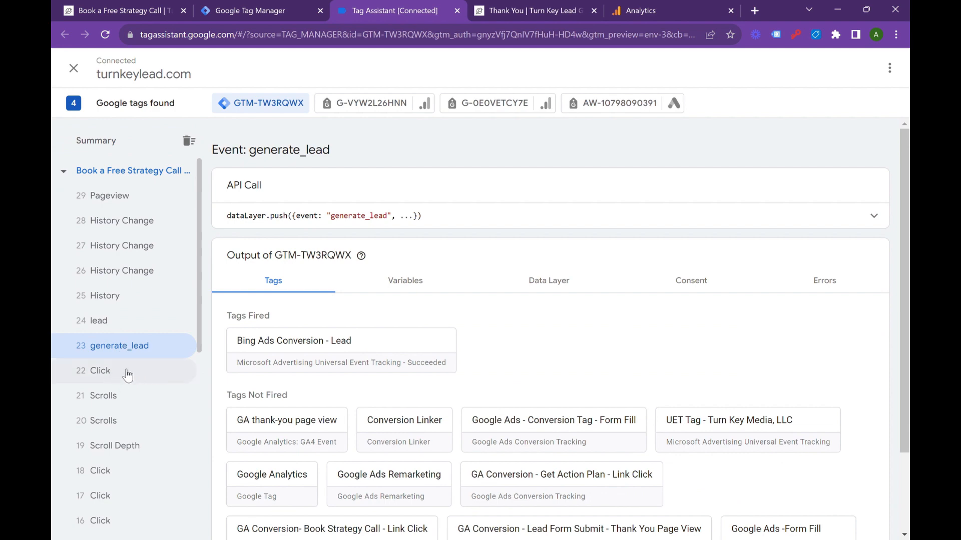
# Step: Examine the last Click event's variables, highlighting the values of AEV - Element Classes and AEV - Element Text
pyautogui.click(127, 371)
pyautogui.click(421, 282)
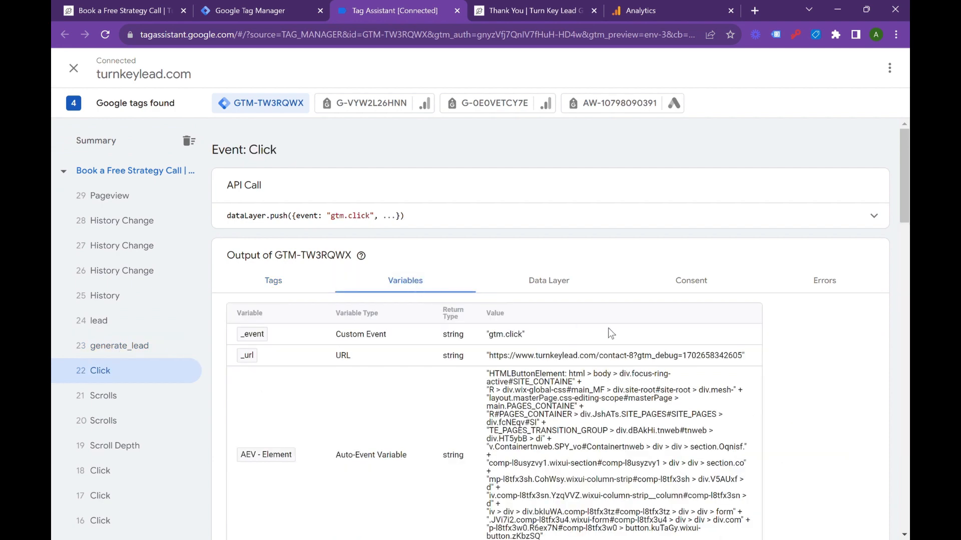
pyautogui.scroll(-6, 608, 328)
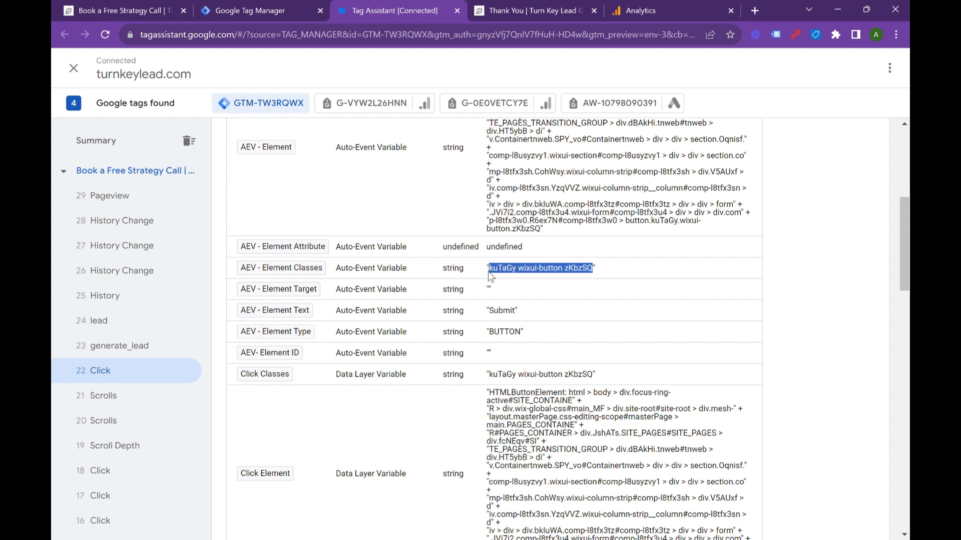
pyautogui.scroll(-1, 588, 357)
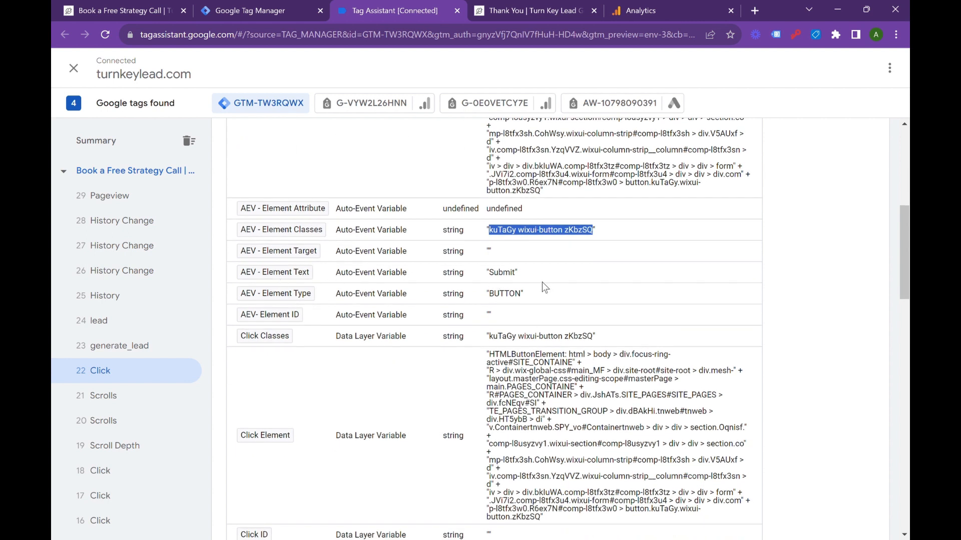
pyautogui.moveTo(516, 274); pyautogui.dragTo(493, 277)
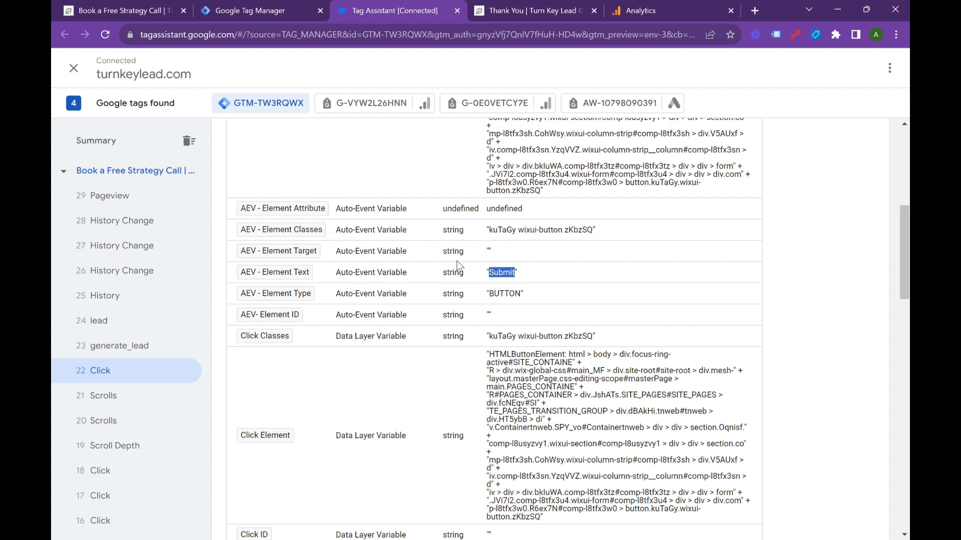
# Step: Switch to Google Tag Manager and create a new trigger of type Click - All Elements
pyautogui.click(247, 7)
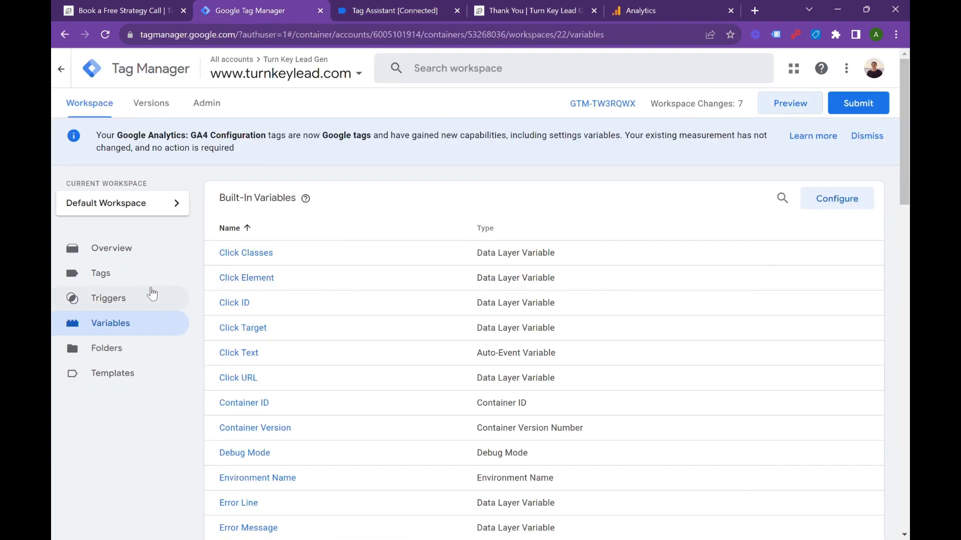
pyautogui.click(128, 302)
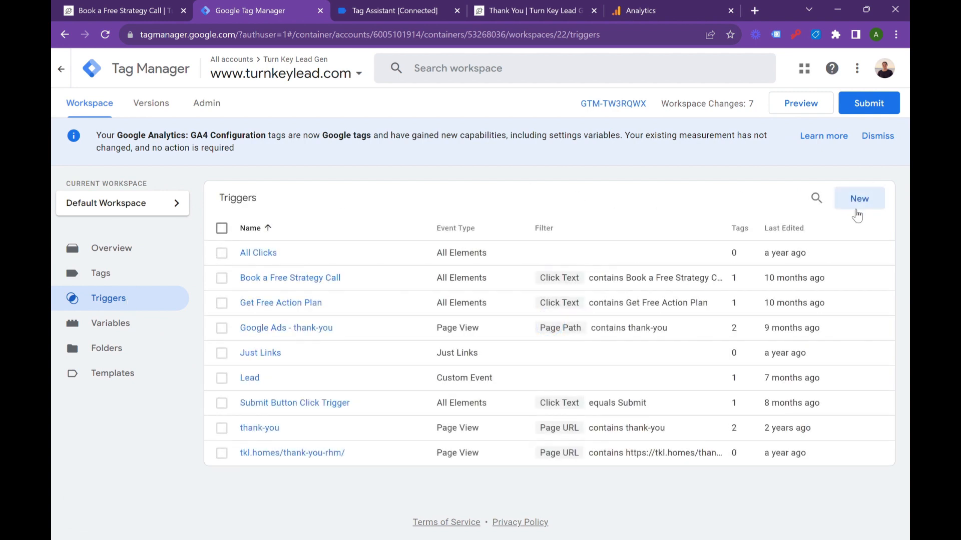
pyautogui.click(861, 205)
pyautogui.click(610, 180)
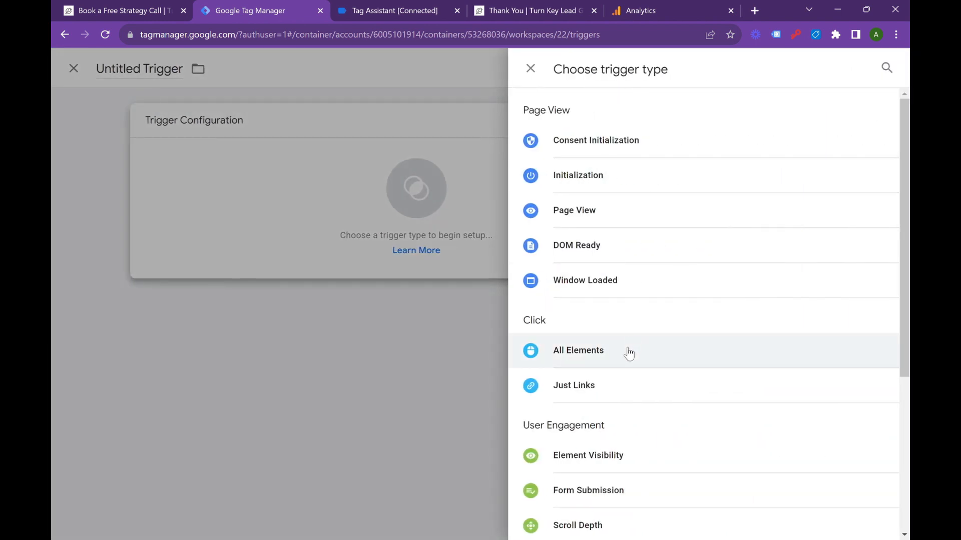
pyautogui.click(626, 352)
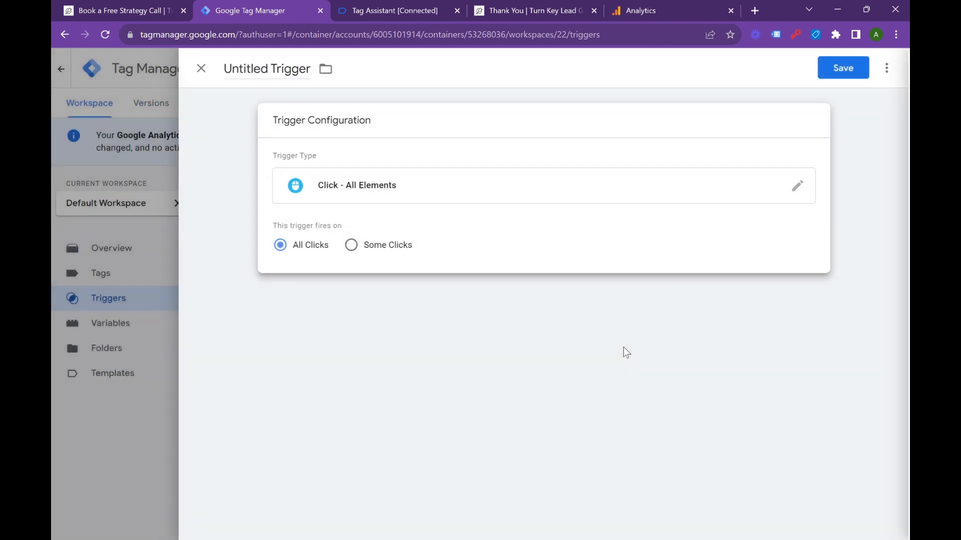
# Step: Restrict the trigger to some clicks where AEV - Element Text contains Submit
pyautogui.click(353, 246)
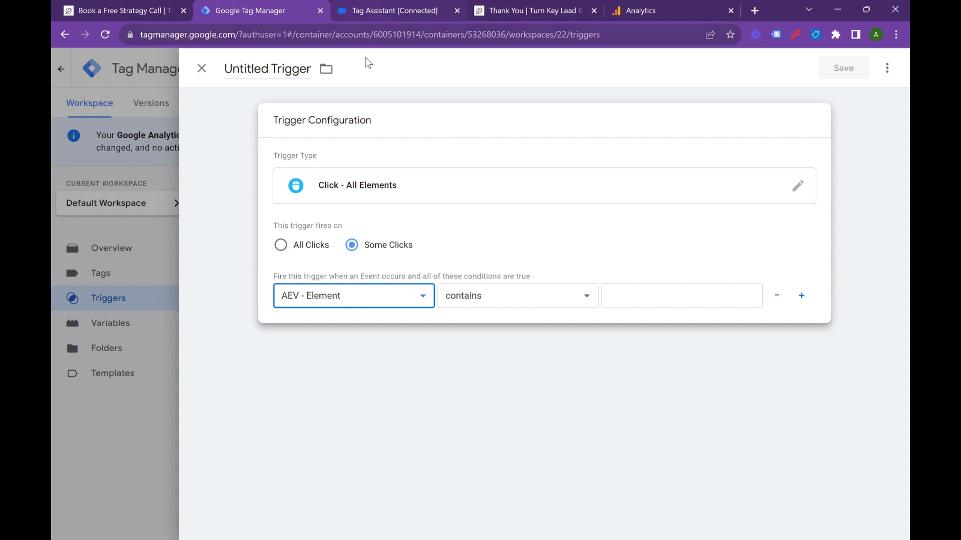
pyautogui.click(347, 103)
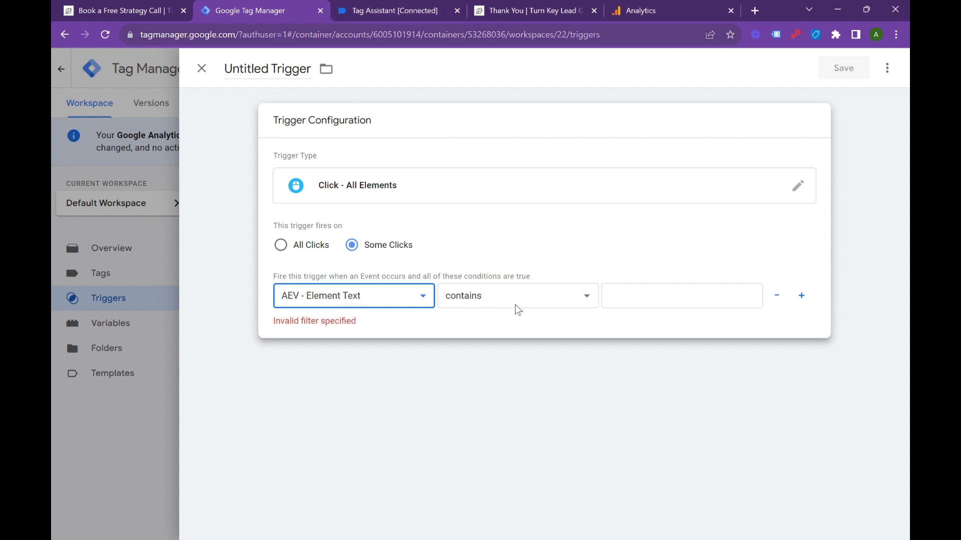
pyautogui.click(637, 299)
pyautogui.write('Submit')
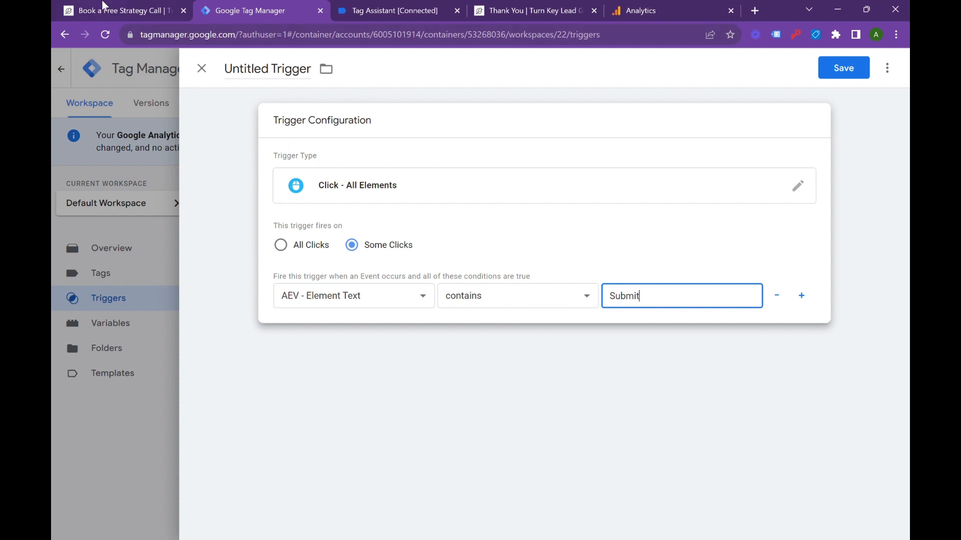
# Step: Name the trigger "Trigger - Contains Submit - AEV" and save it
pyautogui.doubleClick(267, 73)
pyautogui.hotkey('ctrl', 'a')
pyautogui.write('Tri')
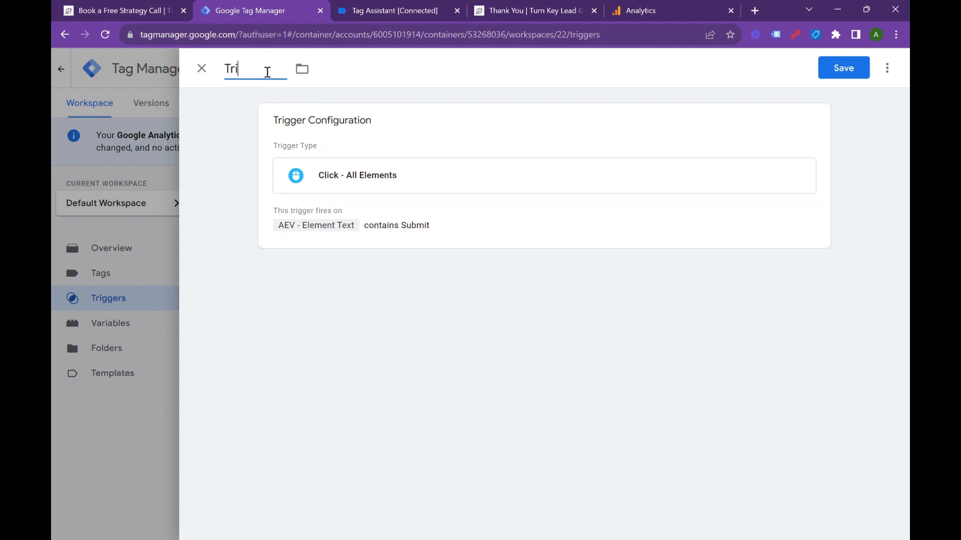
pyautogui.write('gger - Contains Su')
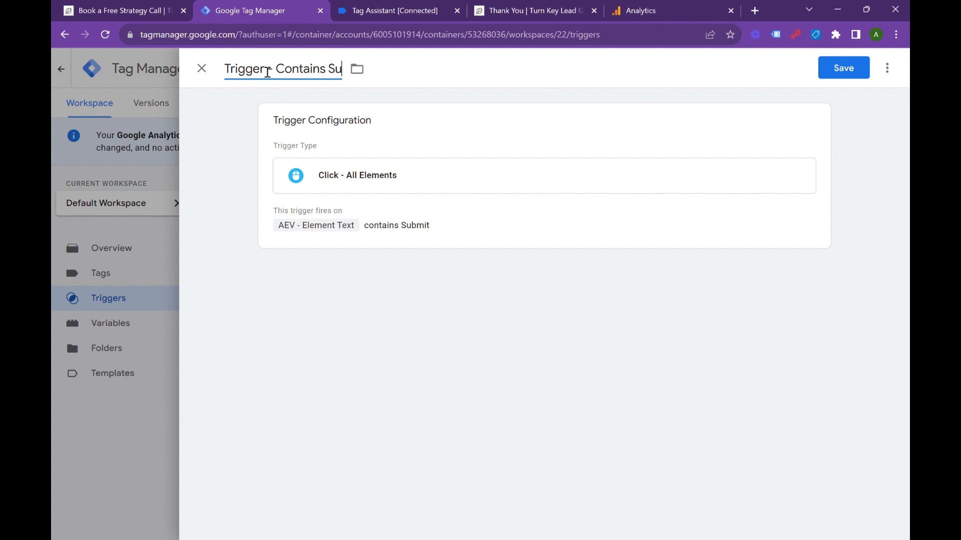
pyautogui.write('bmit')
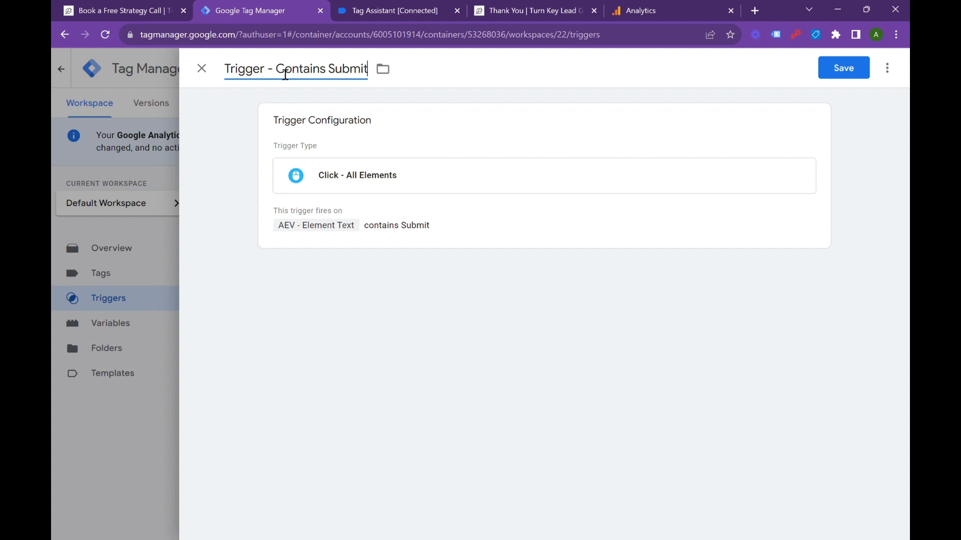
pyautogui.write(' - AEV')
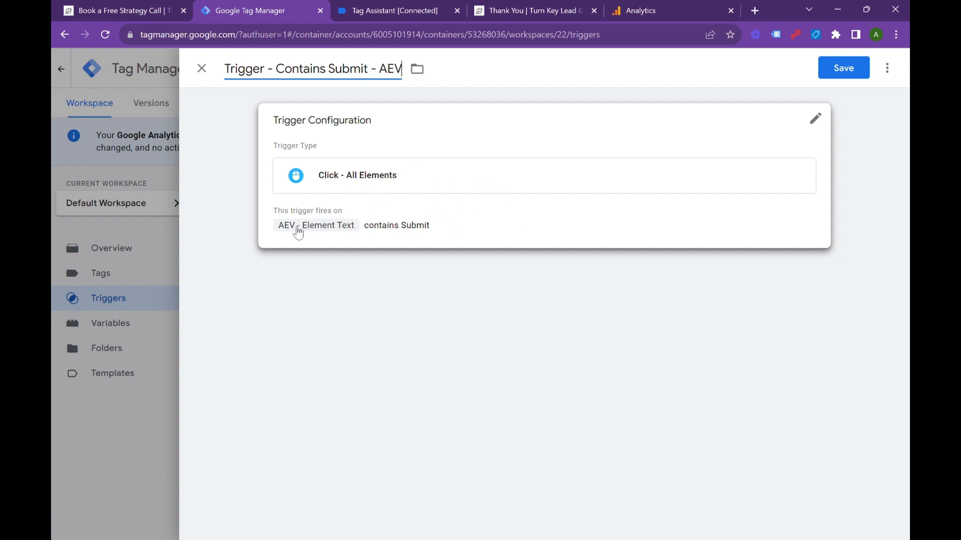
pyautogui.click(828, 57)
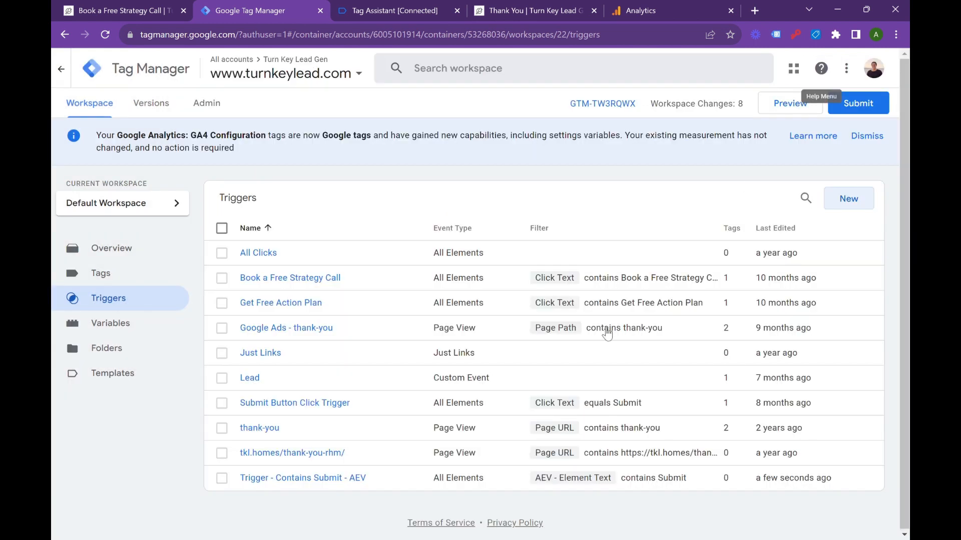
# Step: Create a new tag with the Google Analytics: GA4 Event type
pyautogui.click(111, 274)
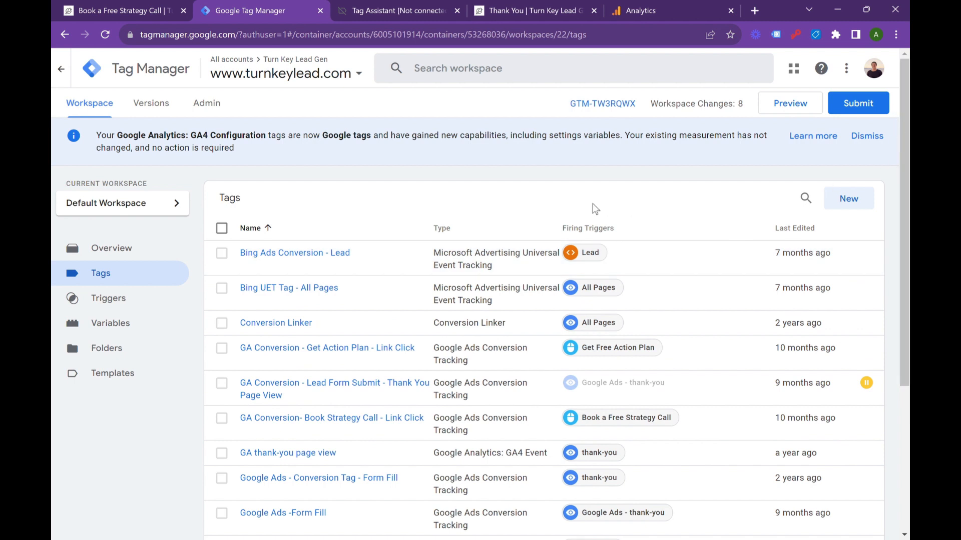
pyautogui.click(851, 198)
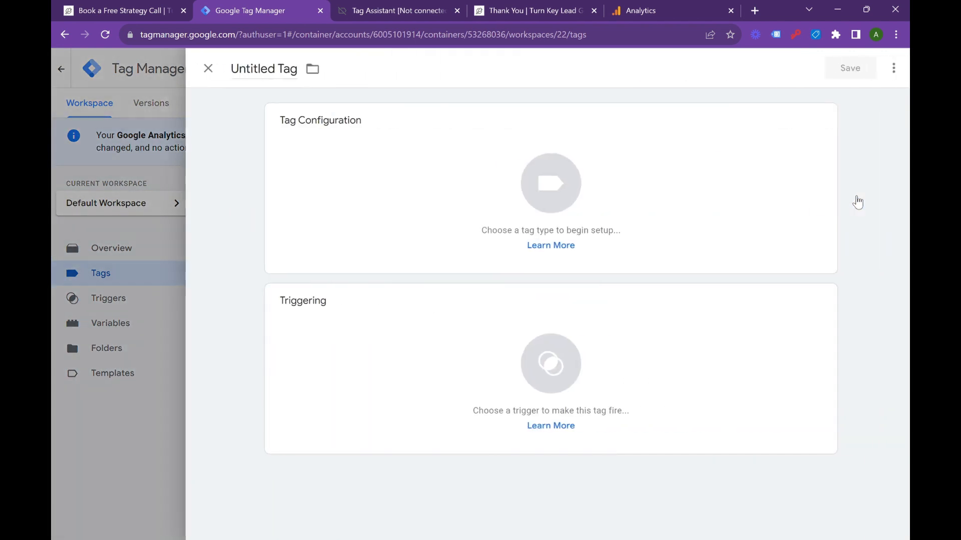
pyautogui.click(622, 188)
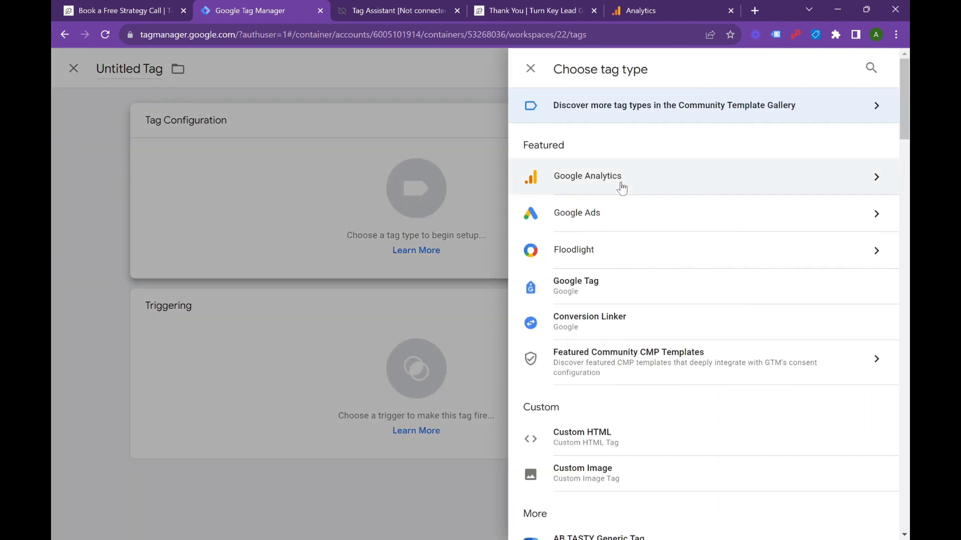
pyautogui.click(622, 188)
pyautogui.click(621, 186)
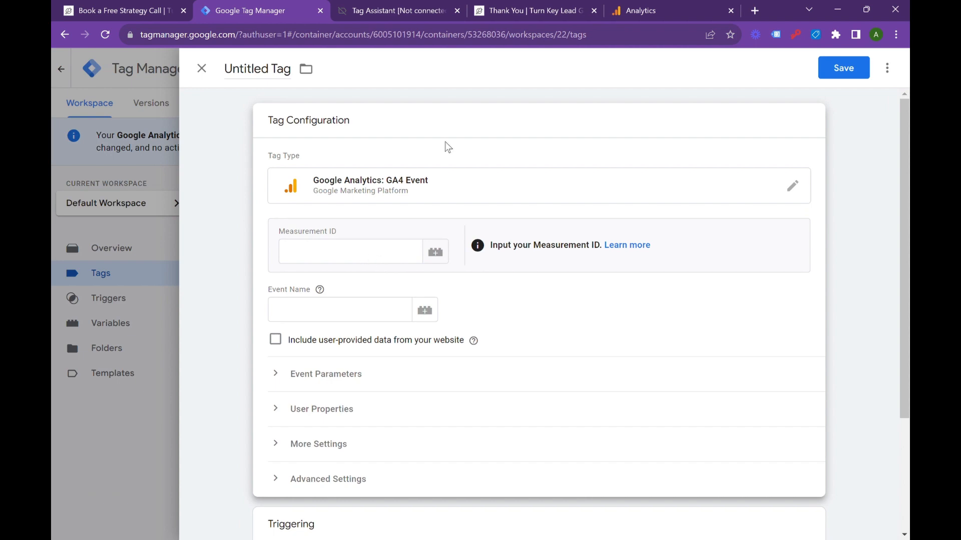
# Step: Copy the Turn Key Lead measurement ID from Google Analytics into the tag and set its event name to button_click_ga4
pyautogui.click(686, 7)
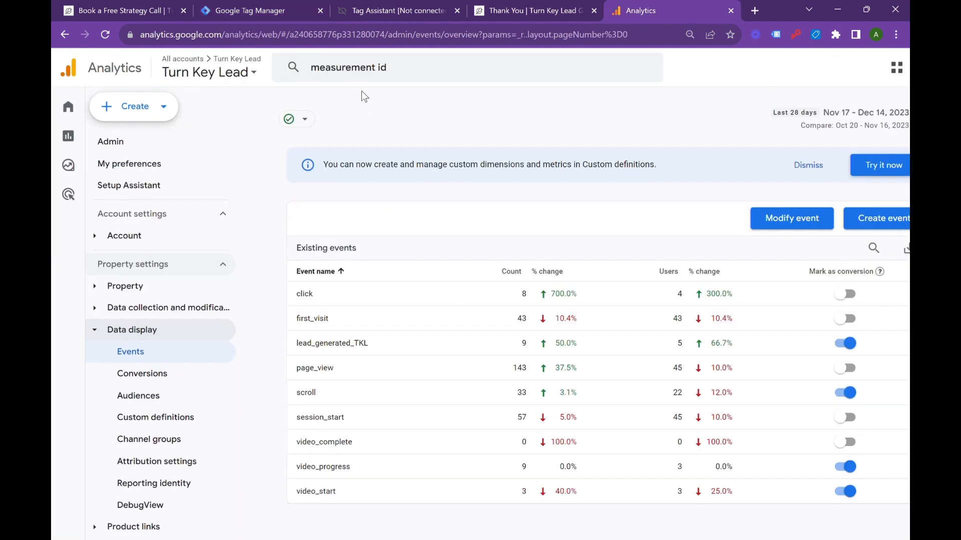
pyautogui.click(416, 80)
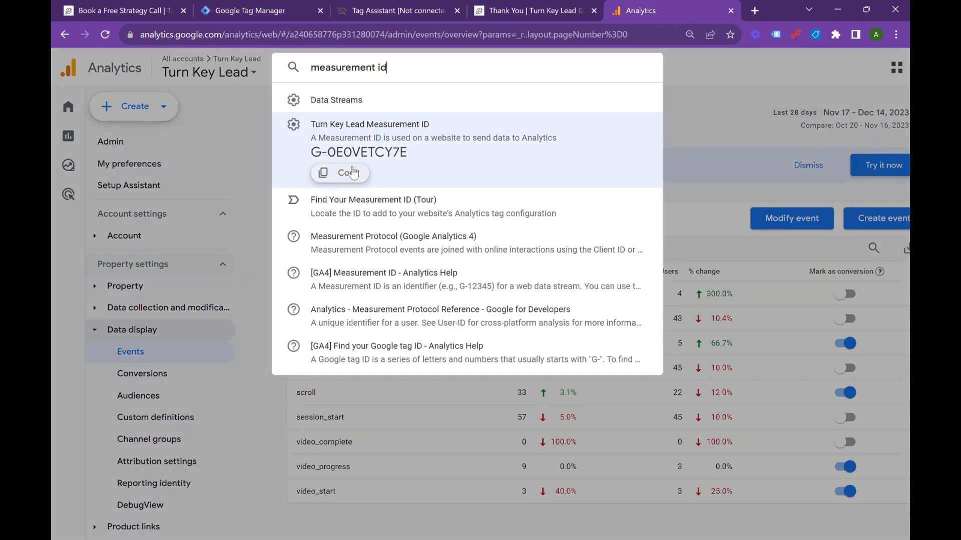
pyautogui.click(349, 174)
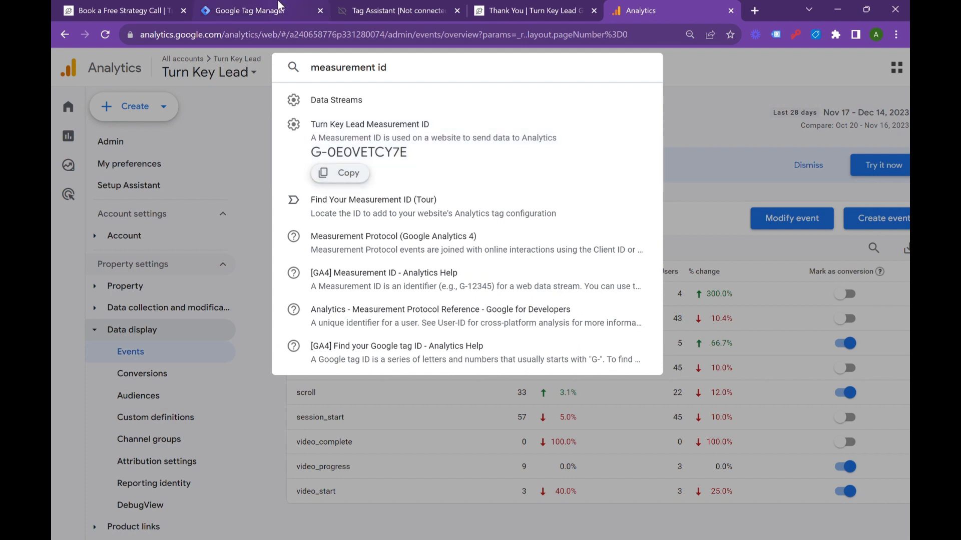
pyautogui.click(278, 5)
pyautogui.click(386, 255)
pyautogui.hotkey('ctrl', 'v')
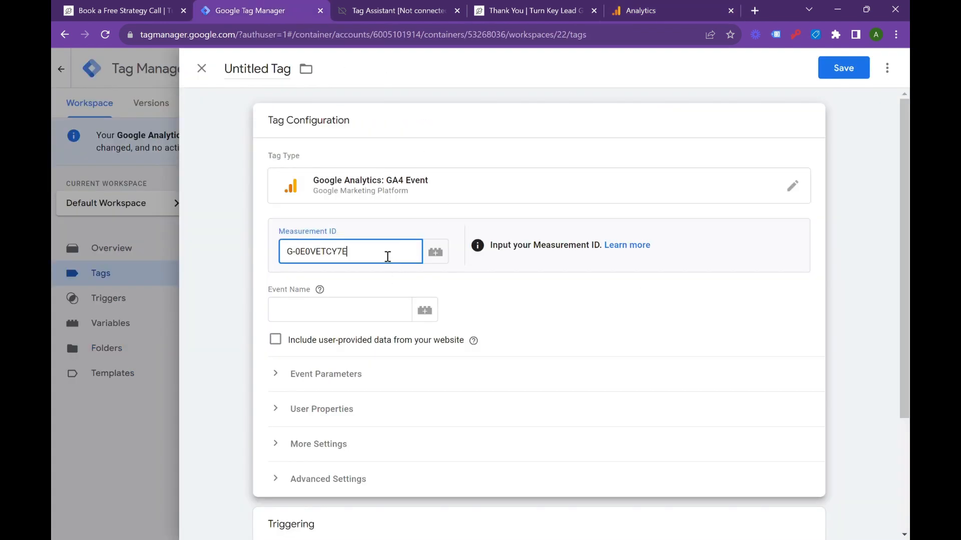
pyautogui.click(341, 318)
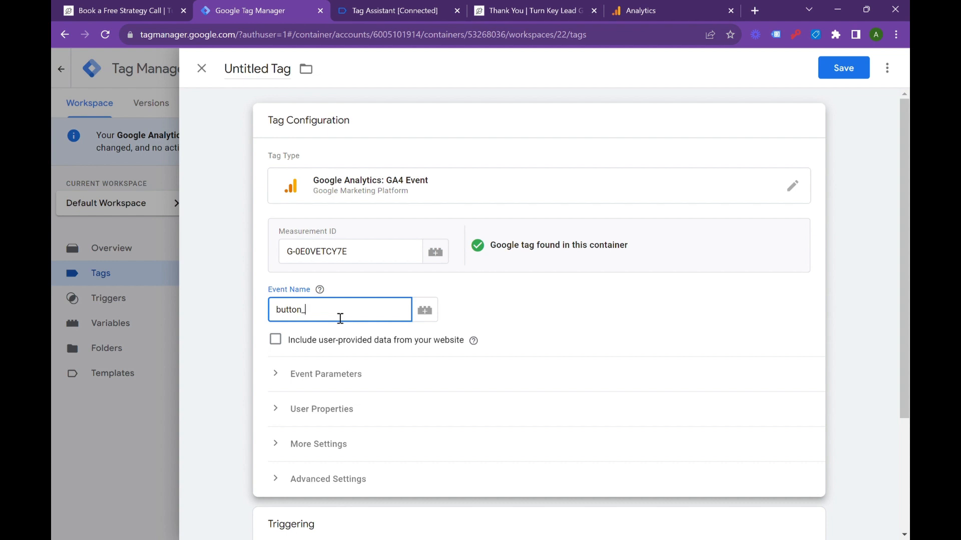
pyautogui.write('button_click')
# Step: Name the tag "GA4 Event - Button Click - Submit", assign it the "Trigger - Contains Submit - AEV" trigger, and save it
pyautogui.click(270, 75)
pyautogui.write('G')
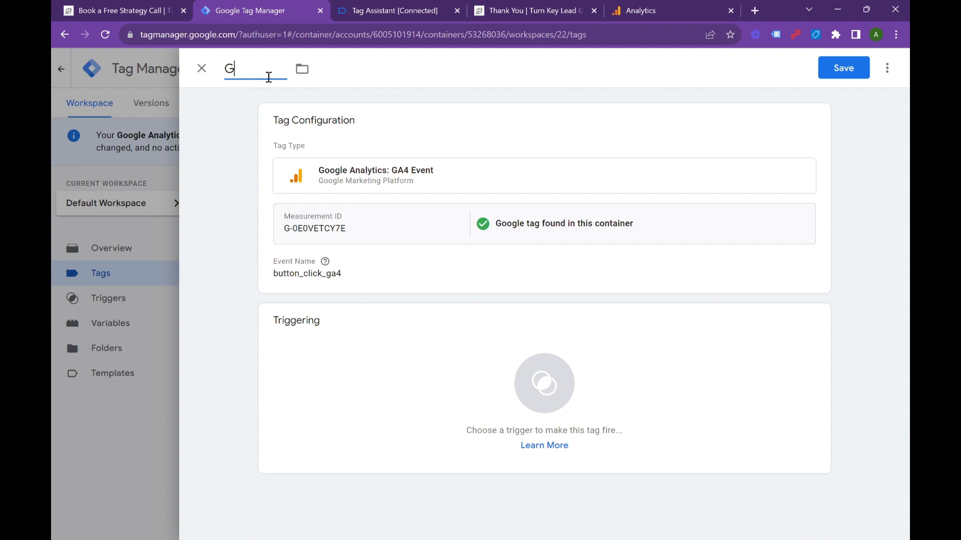
pyautogui.write('A4 Event - Button Click')
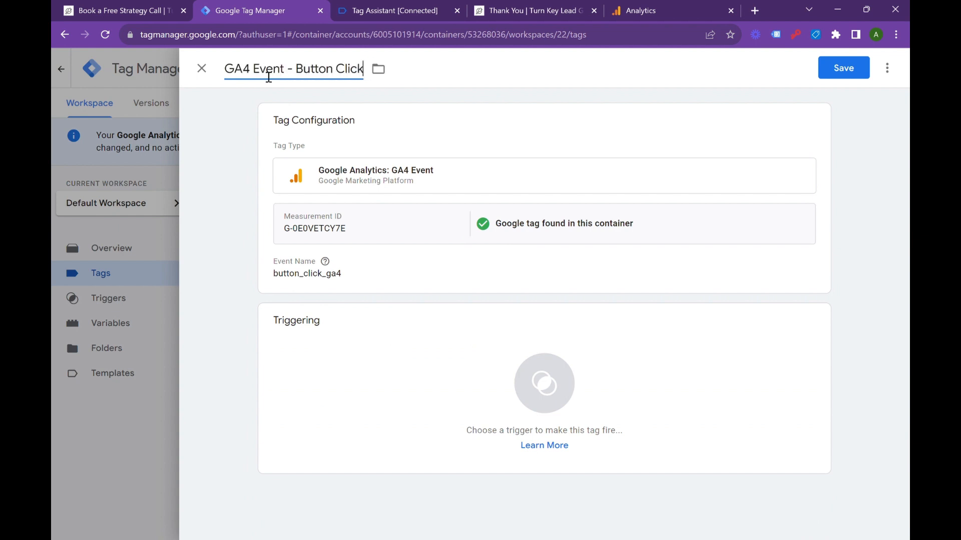
pyautogui.write(' - Submit')
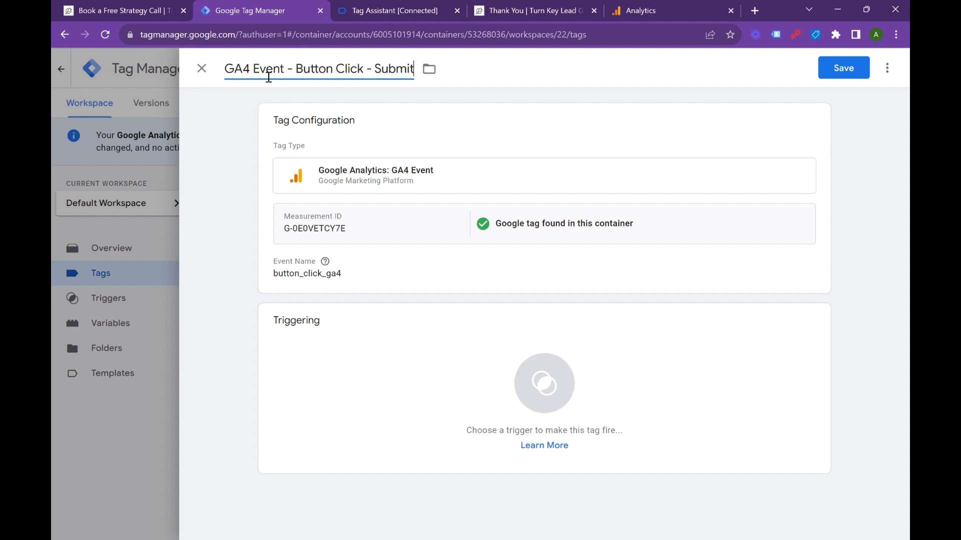
pyautogui.click(431, 358)
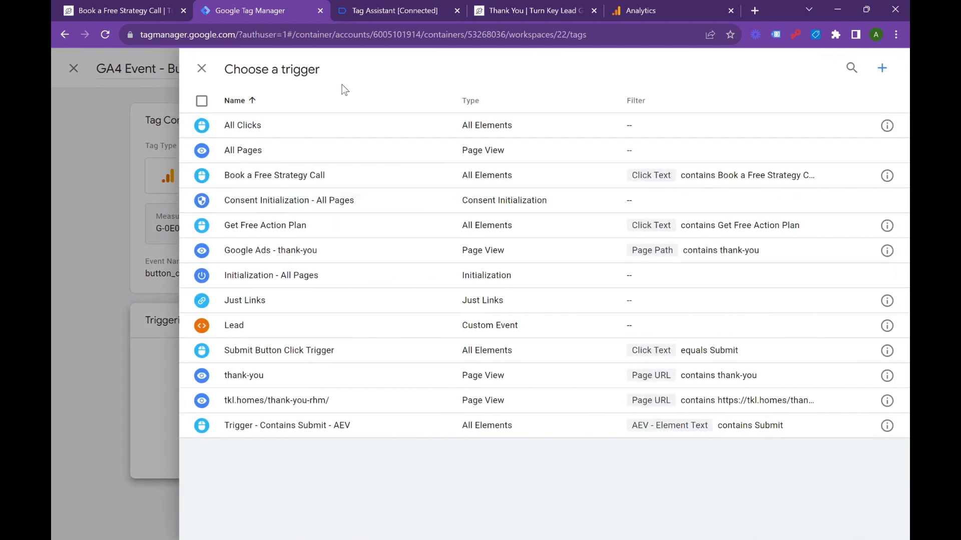
pyautogui.click(295, 438)
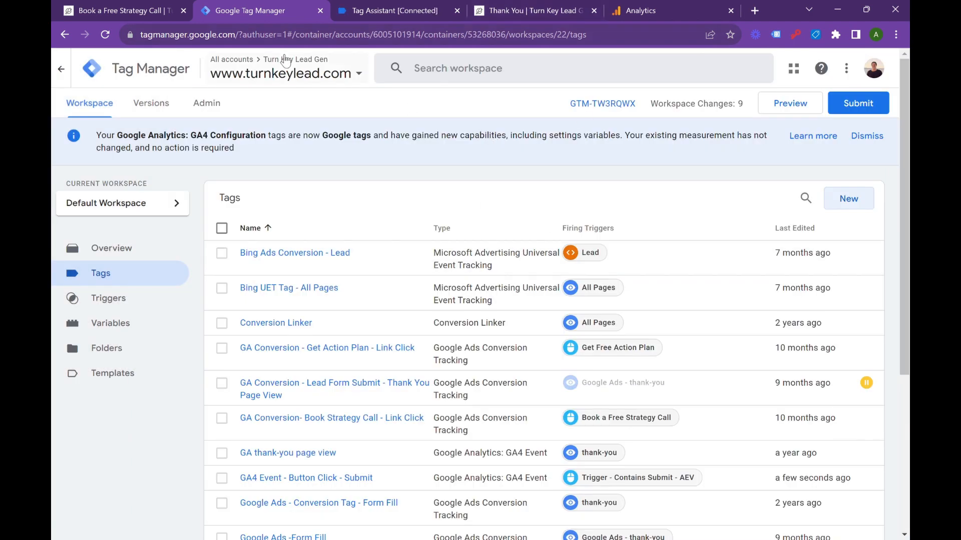
# Step: Switch to Google Analytics and start a new custom event in the Turn Key Lead property
pyautogui.click(671, 5)
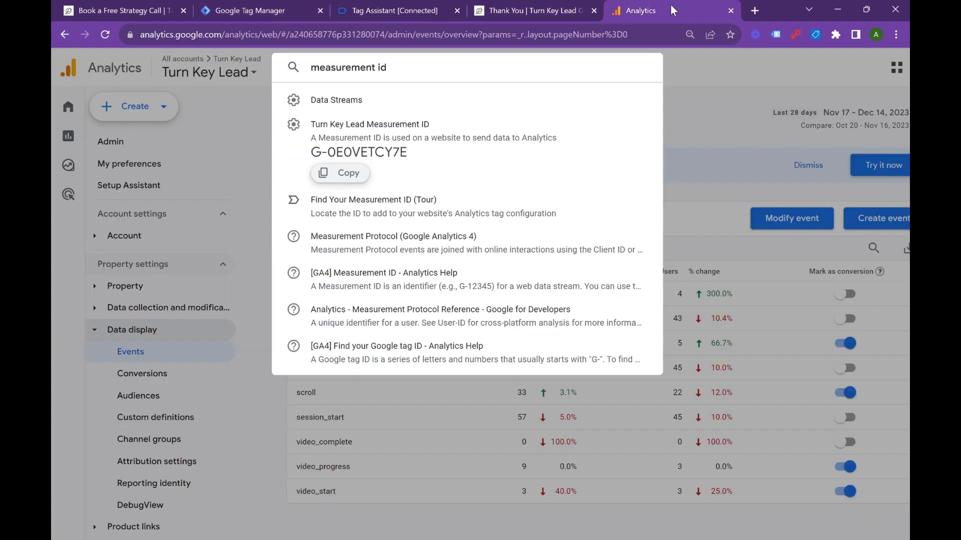
pyautogui.click(707, 175)
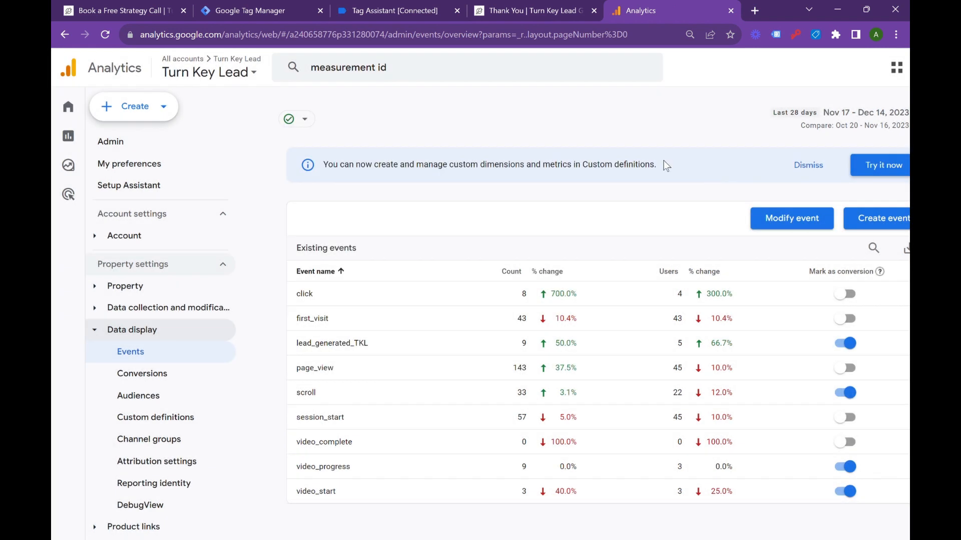
pyautogui.hscroll(3, 631, 175)
pyautogui.hscroll(-3, 632, 177)
pyautogui.hscroll(-1, 631, 176)
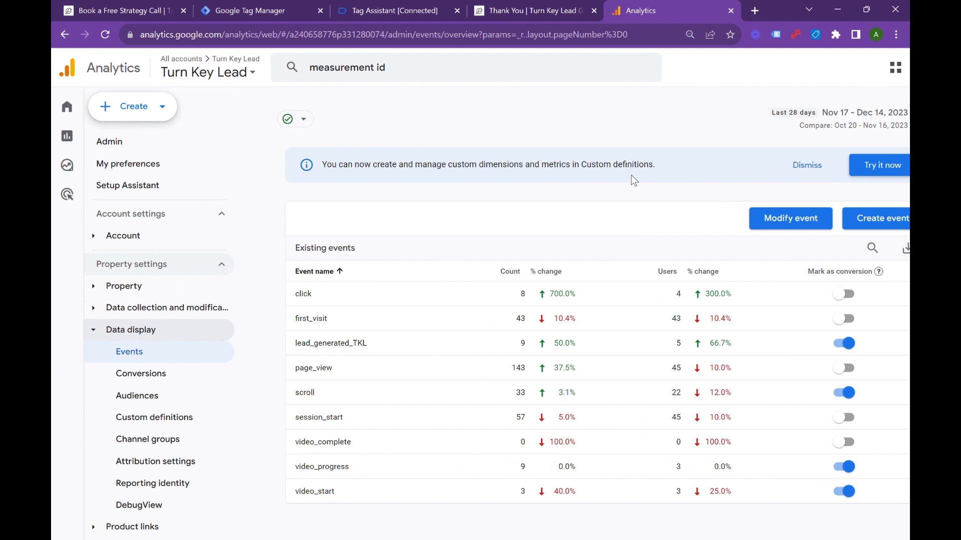
pyautogui.hscroll(3, 631, 181)
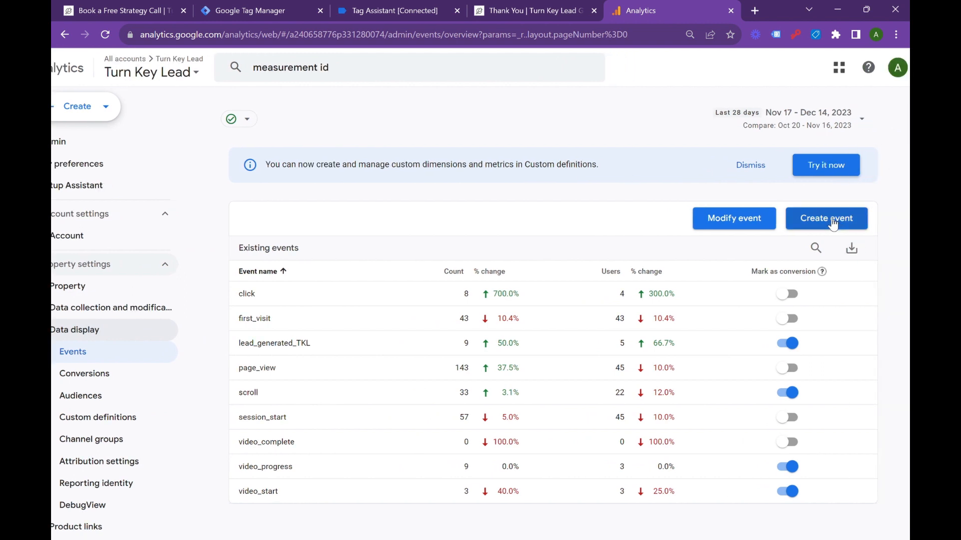
pyautogui.click(838, 216)
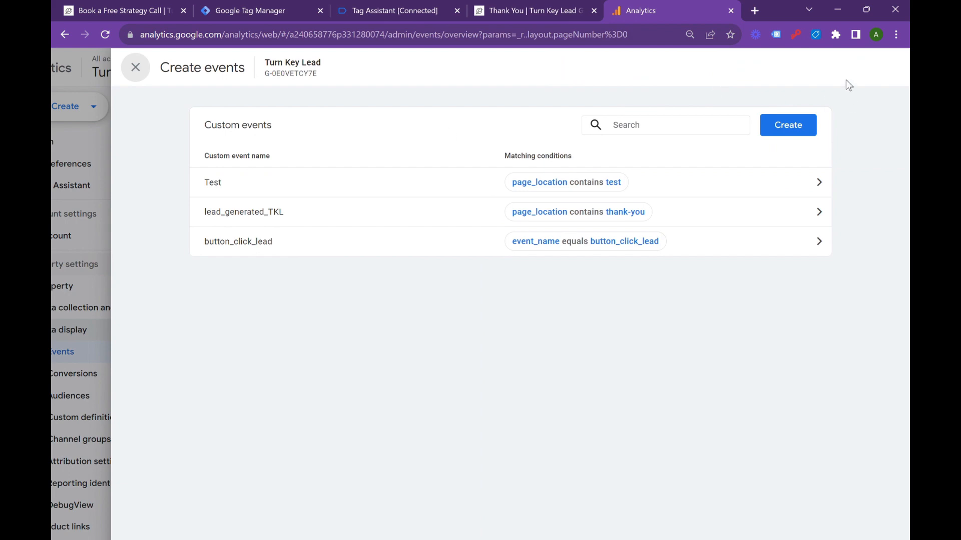
pyautogui.click(787, 125)
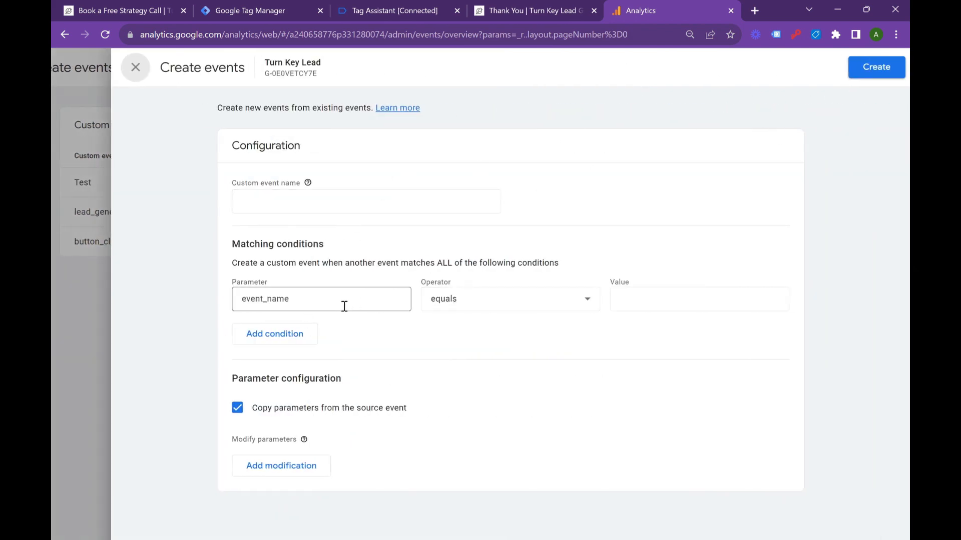
# Step: Set the matching condition to event_name equals button_click_ga4 and enter button_click_ga4 as the custom event name
pyautogui.click(630, 302)
pyautogui.write('button_click_ga4')
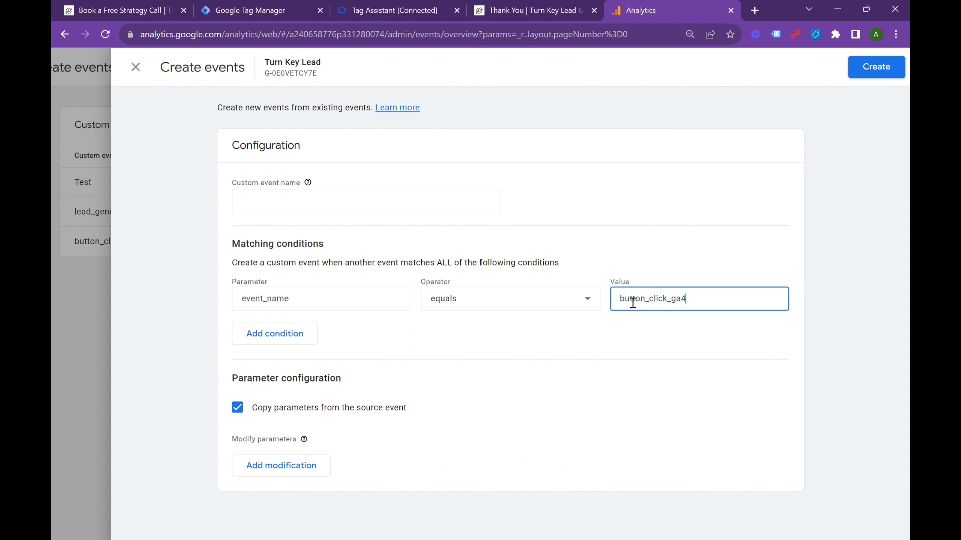
pyautogui.doubleClick(632, 303)
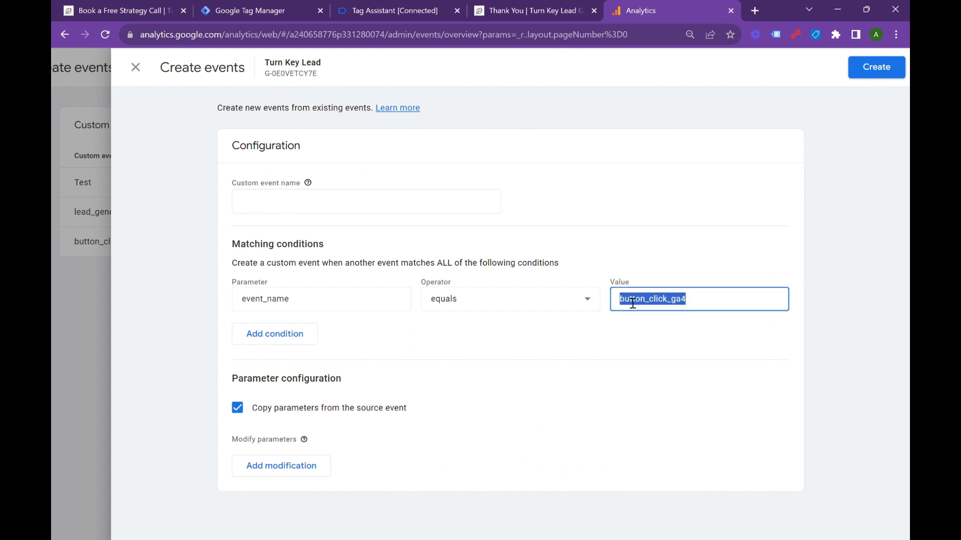
pyautogui.click(264, 191)
pyautogui.hotkey('ctrl', 'v')
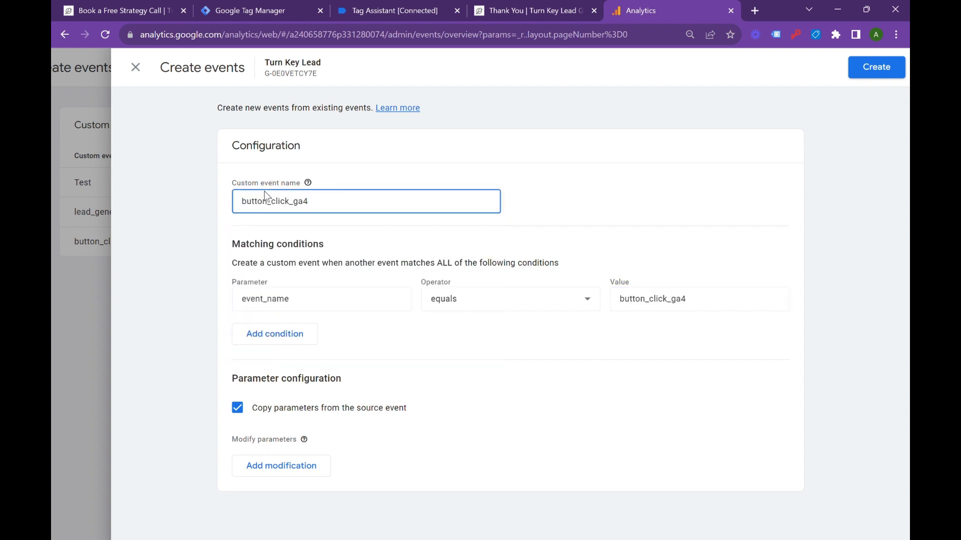
# Step: Create the button_click_ga4 custom event from the finished configuration and close the custom events list
pyautogui.click(890, 73)
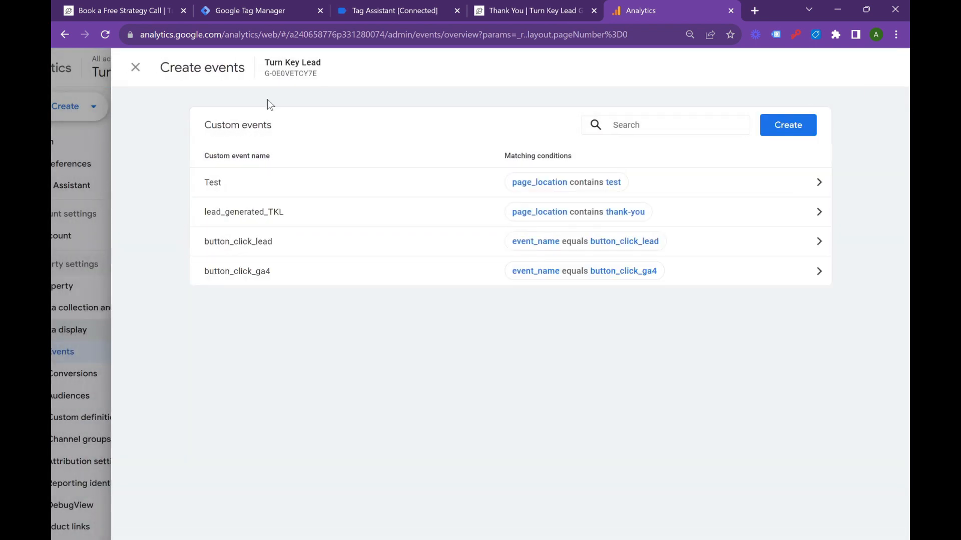
pyautogui.click(136, 67)
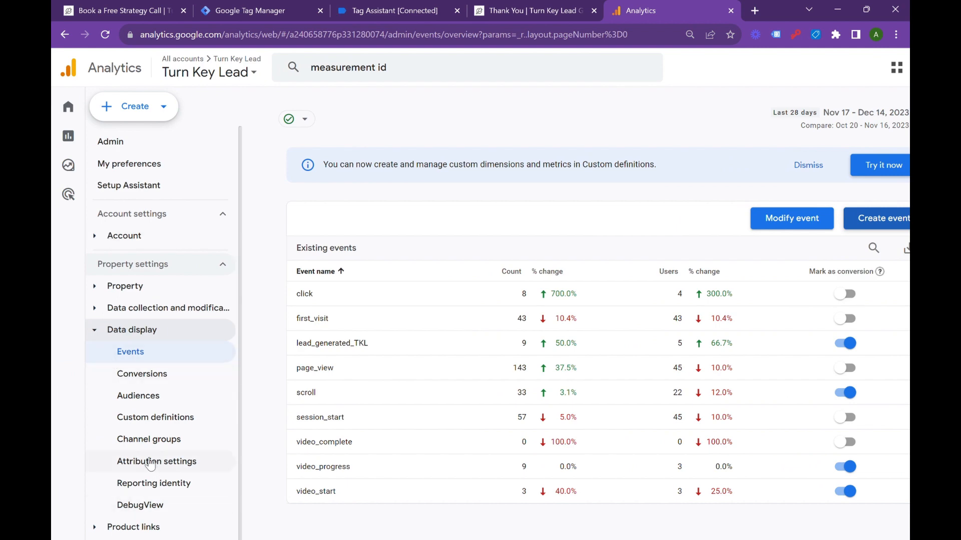
# Step: Open DebugView from the property's admin data display settings
pyautogui.scroll(-1, 147, 460)
pyautogui.click(78, 518)
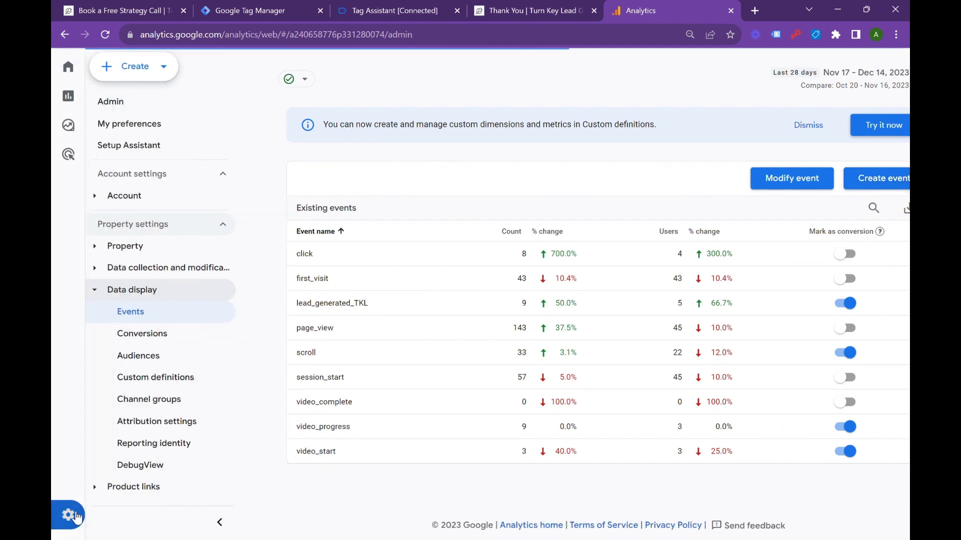
pyautogui.scroll(-3, 312, 453)
pyautogui.scroll(-3, 313, 453)
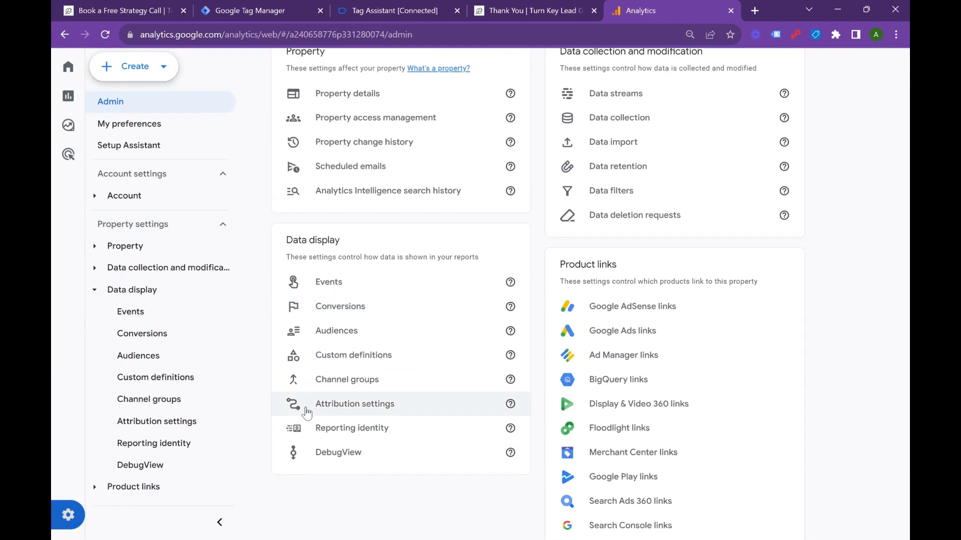
pyautogui.click(339, 455)
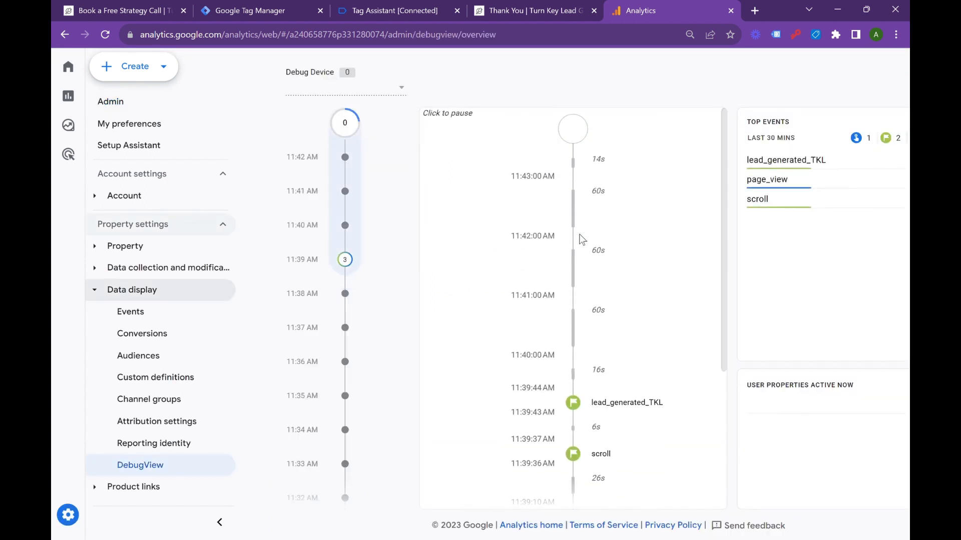
pyautogui.click(292, 6)
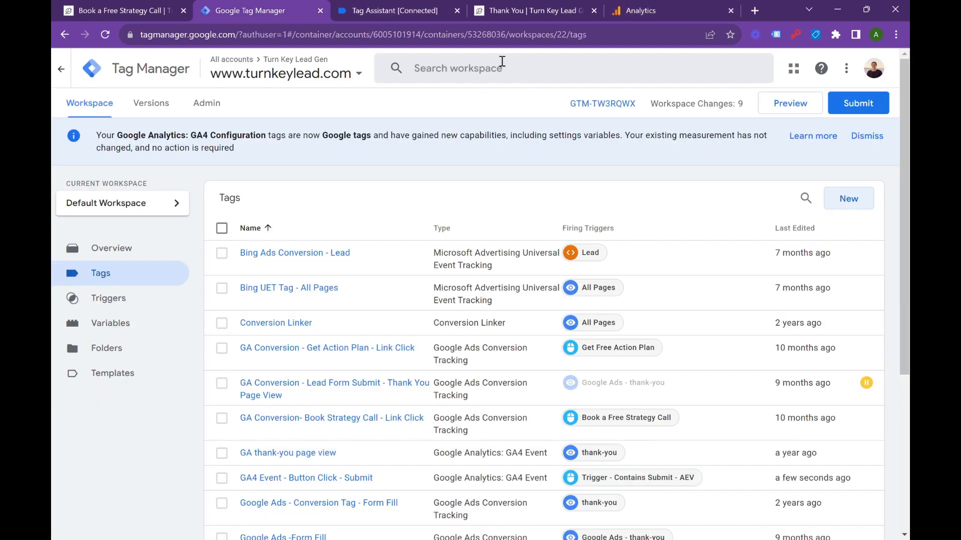
pyautogui.click(796, 111)
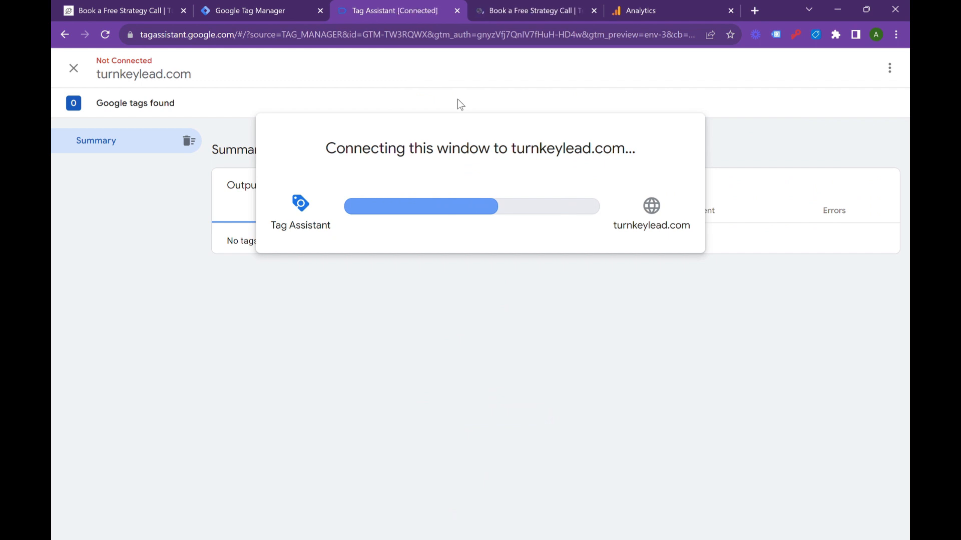
pyautogui.click(471, 287)
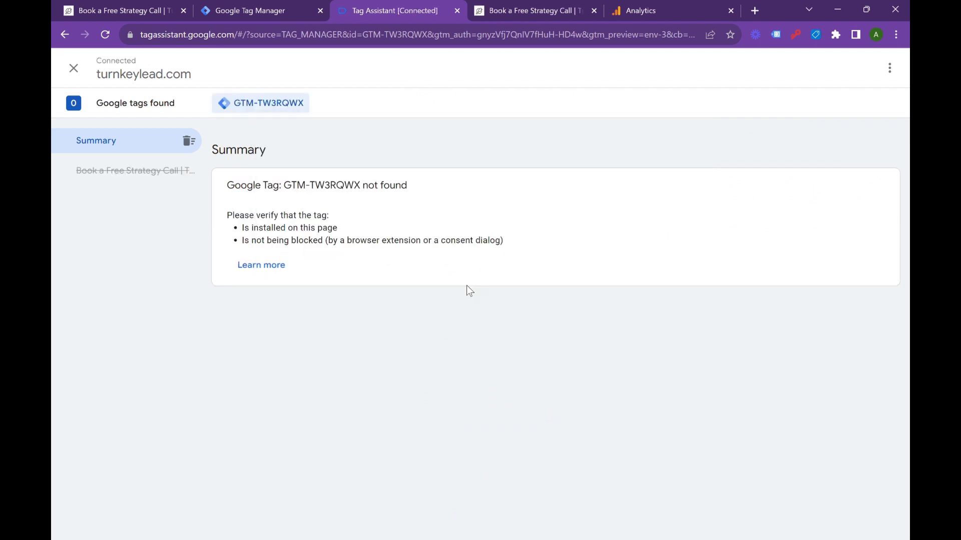
pyautogui.click(523, 1)
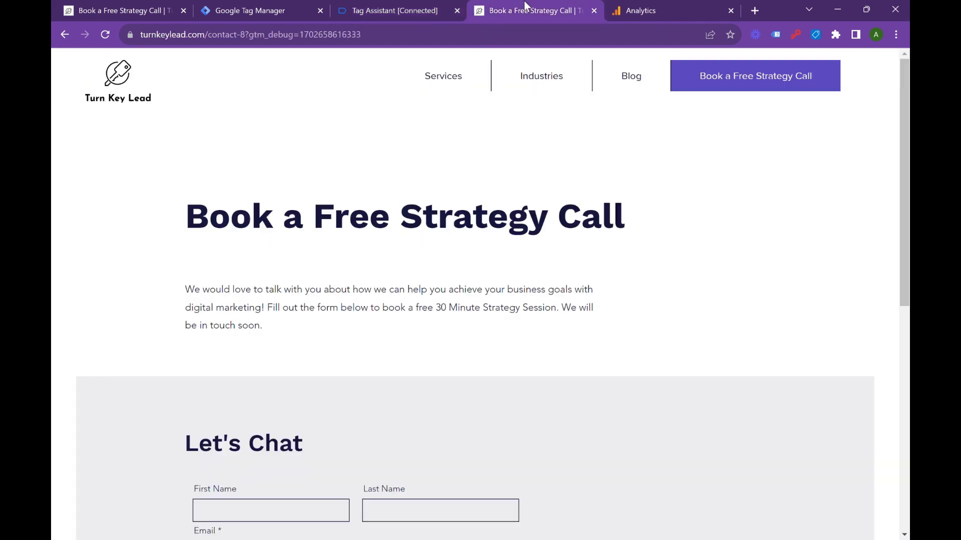
pyautogui.click(396, 2)
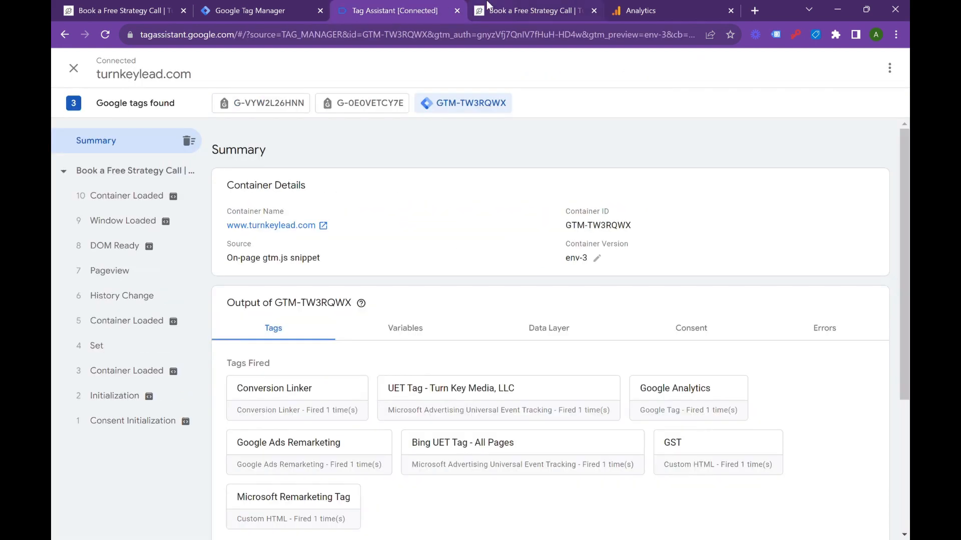
# Step: Fill in the Let's Chat form on the previewed site with "test" as first and last name, and submit it
pyautogui.click(524, 2)
pyautogui.scroll(-4, 398, 331)
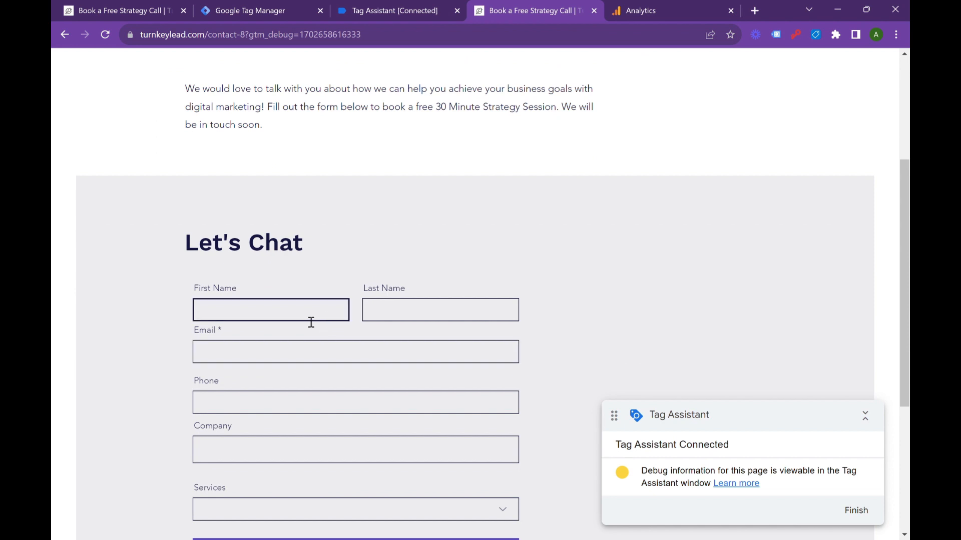
pyautogui.click(309, 320)
pyautogui.write('test')
pyautogui.press('Tab')
pyautogui.write('tes')
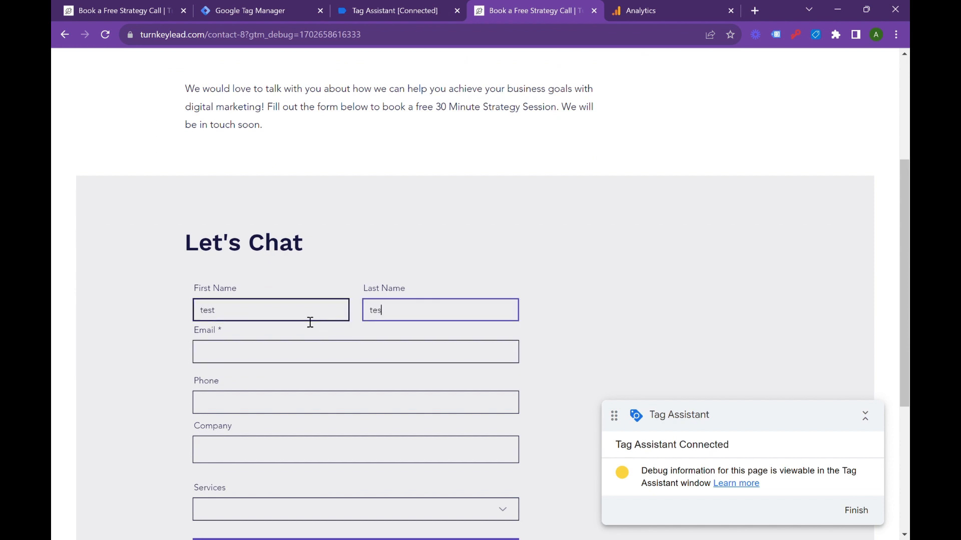
pyautogui.write('t')
pyautogui.press('Tab')
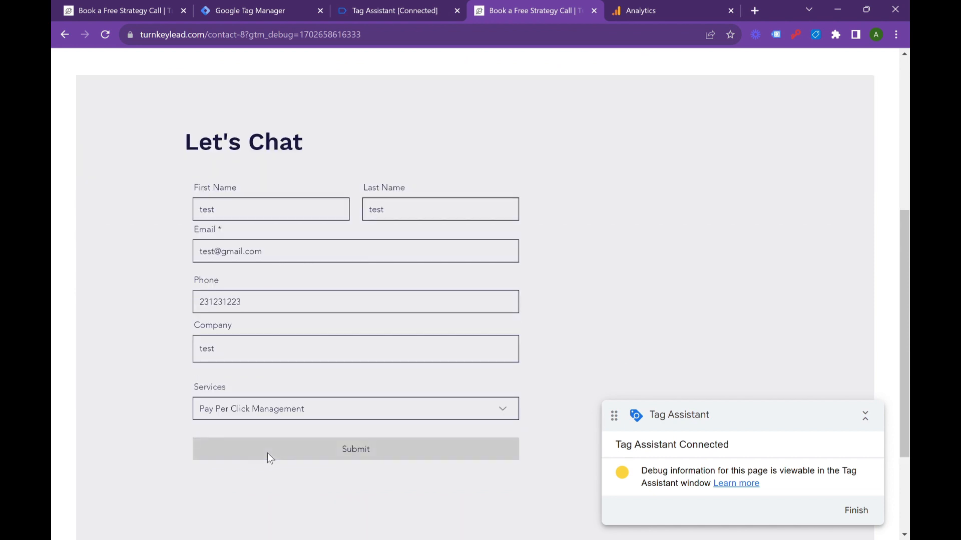
pyautogui.click(267, 453)
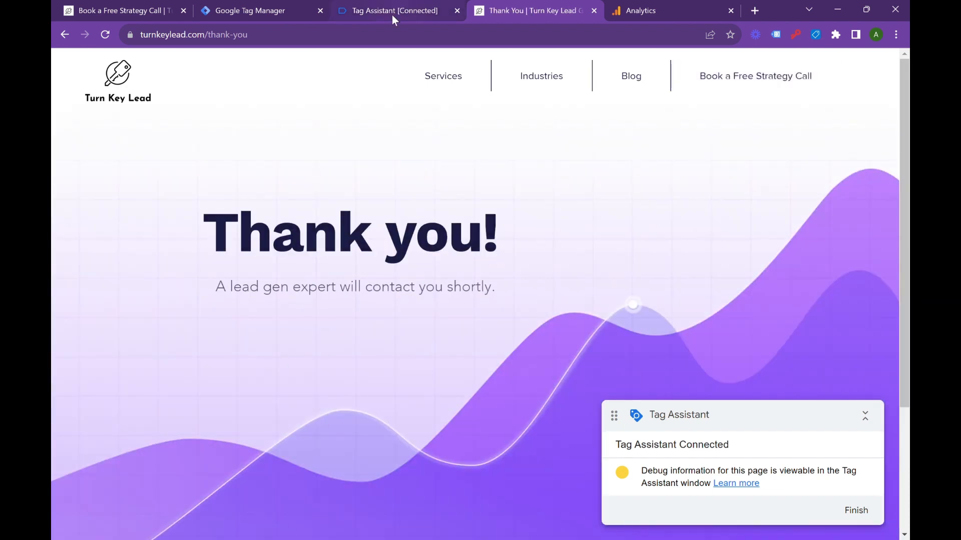
# Step: In Tag Assistant, examine the events from the form submission and open the fired "GA4 Event - Button Click - Submit" tag's details
pyautogui.click(392, 12)
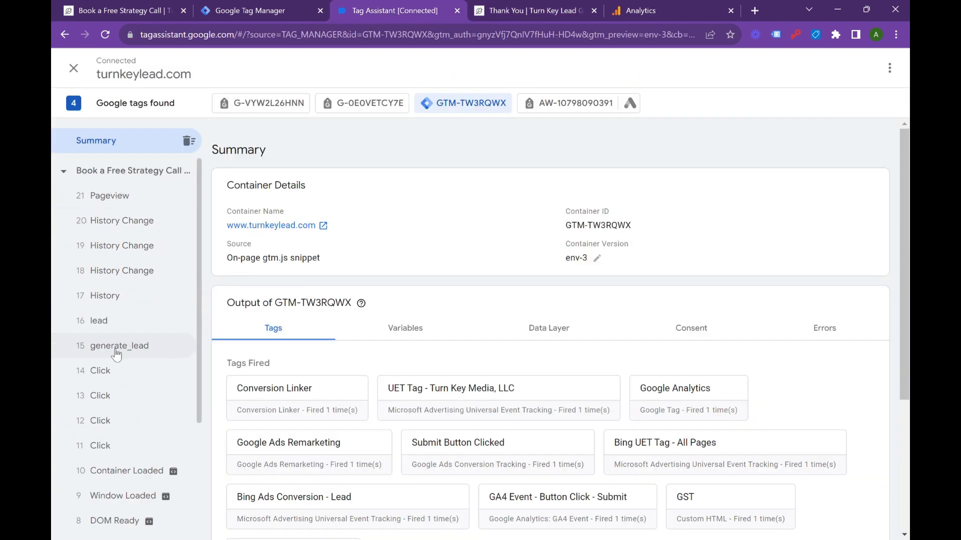
pyautogui.click(112, 348)
pyautogui.click(110, 330)
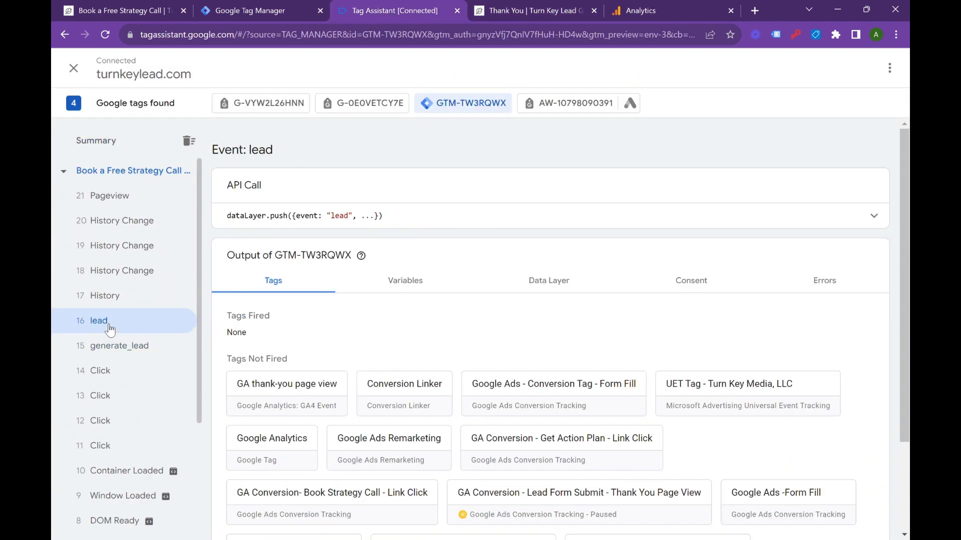
pyautogui.click(106, 383)
pyautogui.scroll(-1, 423, 452)
pyautogui.scroll(-1, 422, 451)
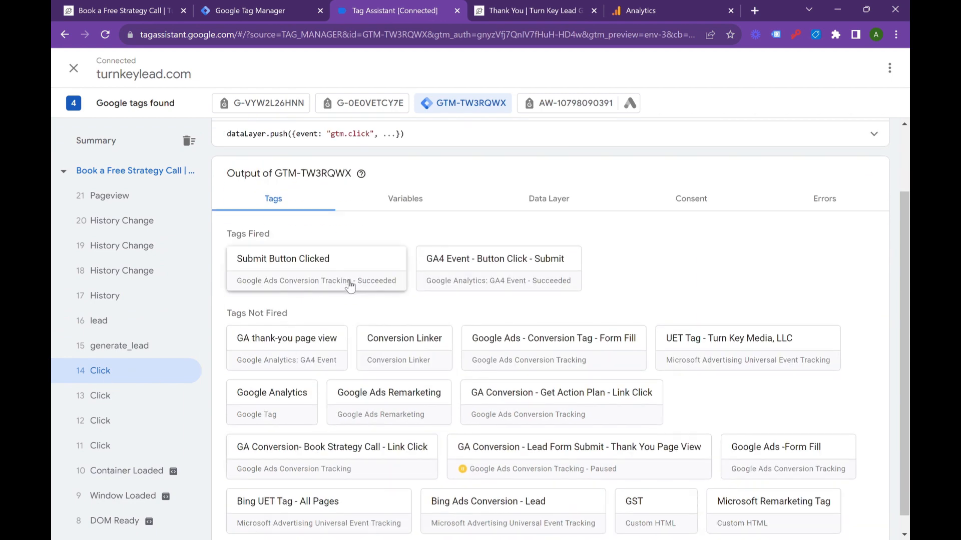
pyautogui.click(551, 281)
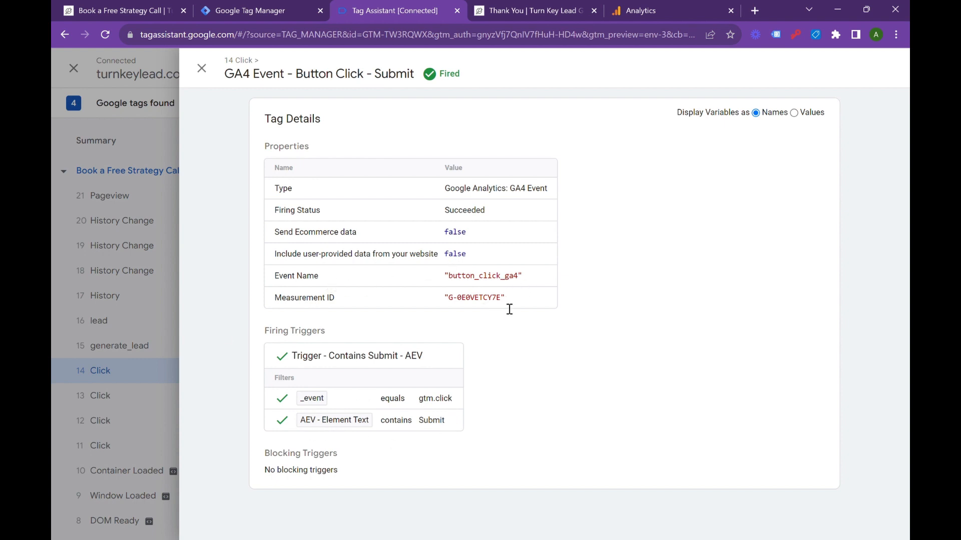
# Step: Switch to Google Analytics, check DebugView for button_click_ga4, and review the existing events and their conversion settings
pyautogui.click(631, 10)
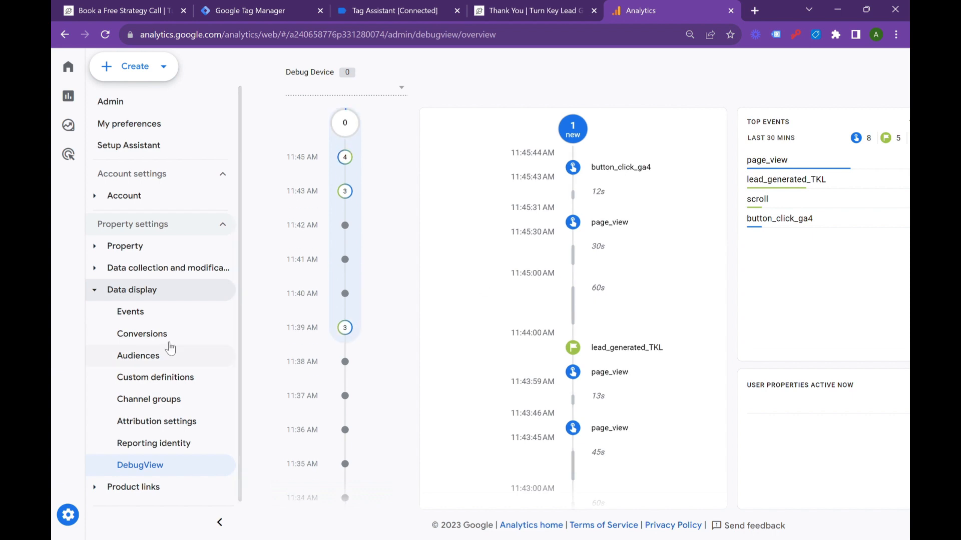
pyautogui.click(142, 311)
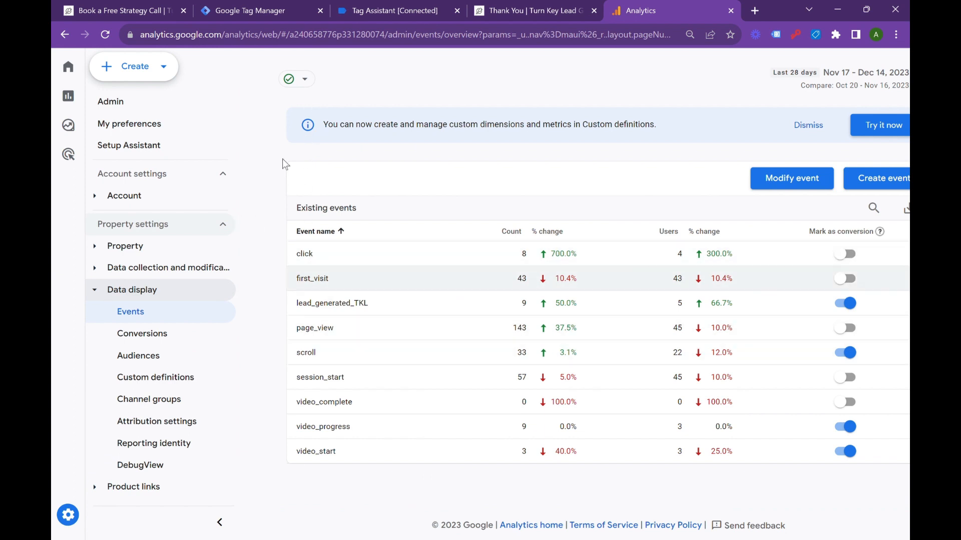
pyautogui.hscroll(-1, 693, 318)
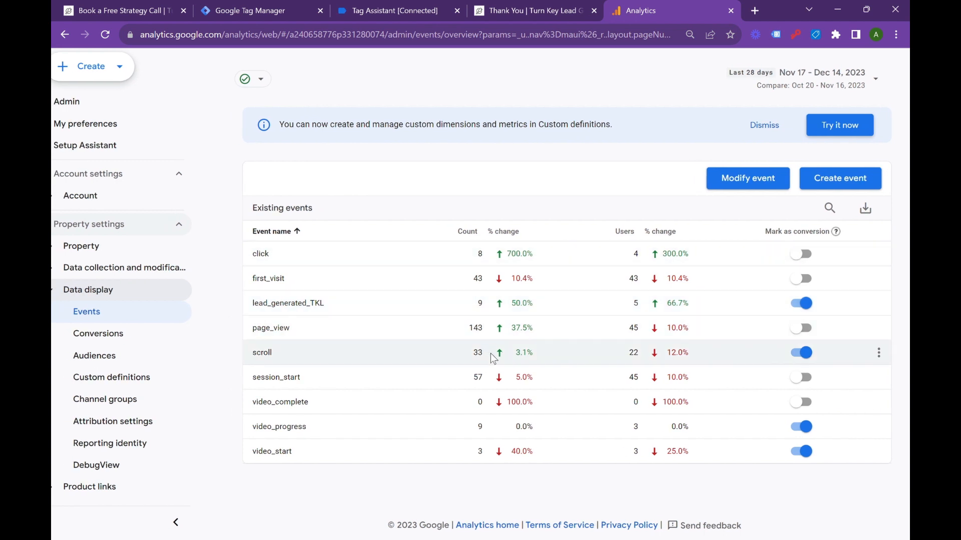
pyautogui.moveTo(835, 231)
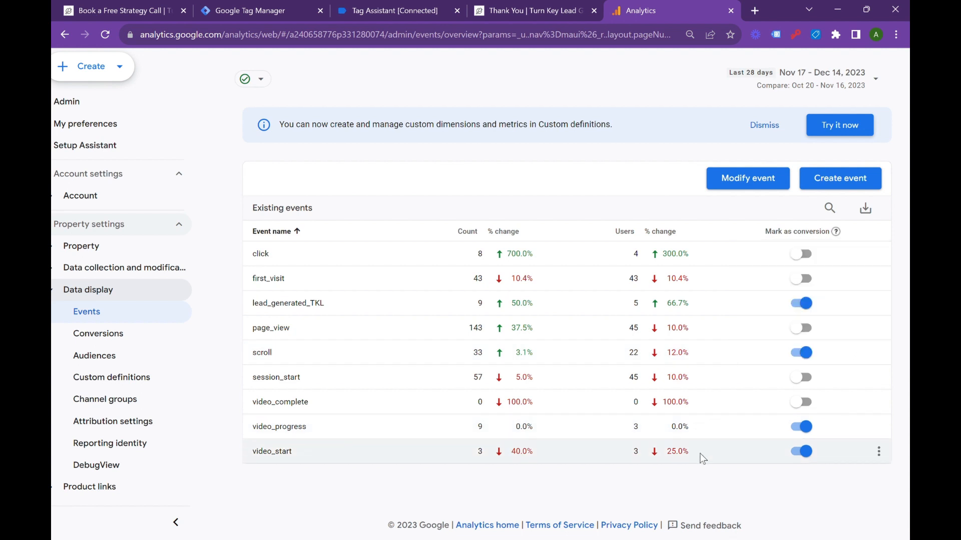
pyautogui.hscroll(-1, 702, 458)
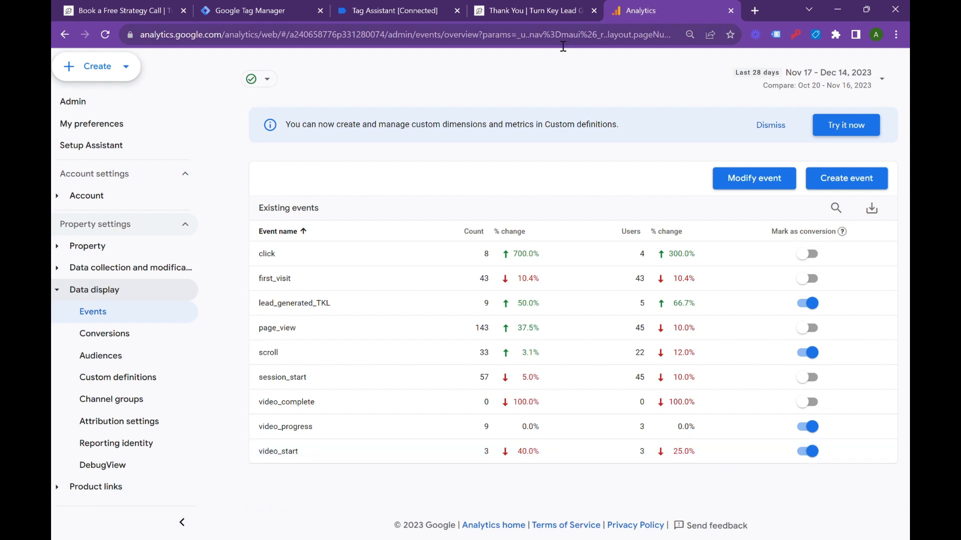
# Step: Return to Tag Assistant, close the GA4 tag's details, and switch to the Tag Manager tags list
pyautogui.click(570, 2)
pyautogui.click(403, 10)
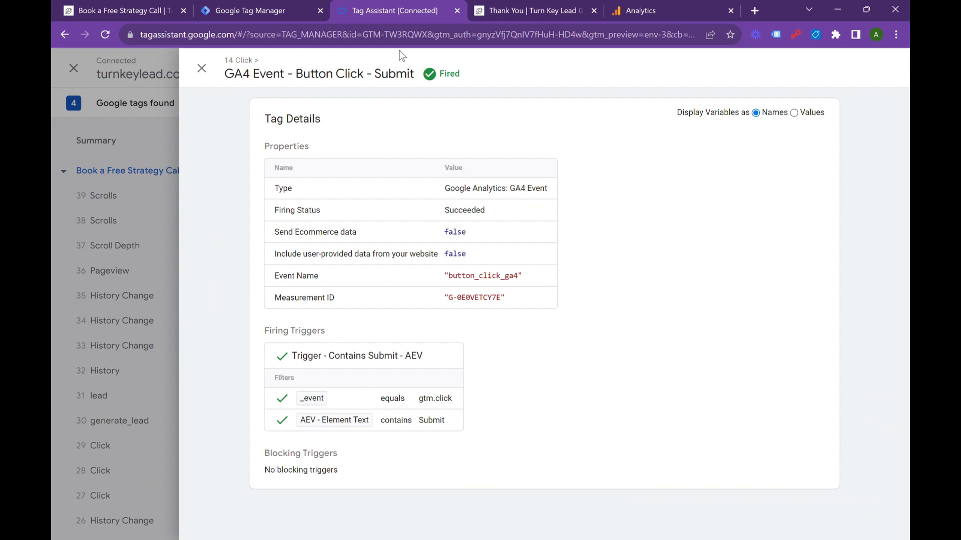
pyautogui.click(203, 68)
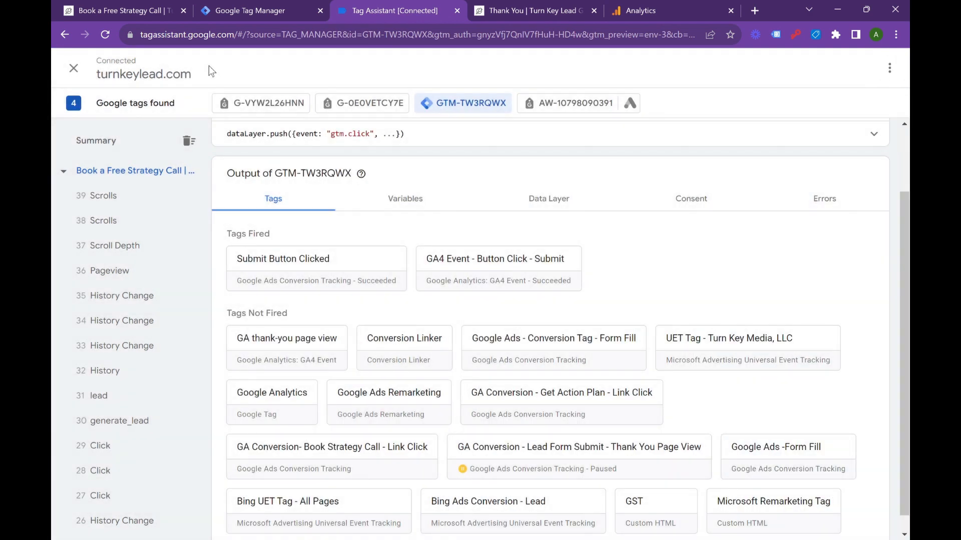
pyautogui.click(224, 4)
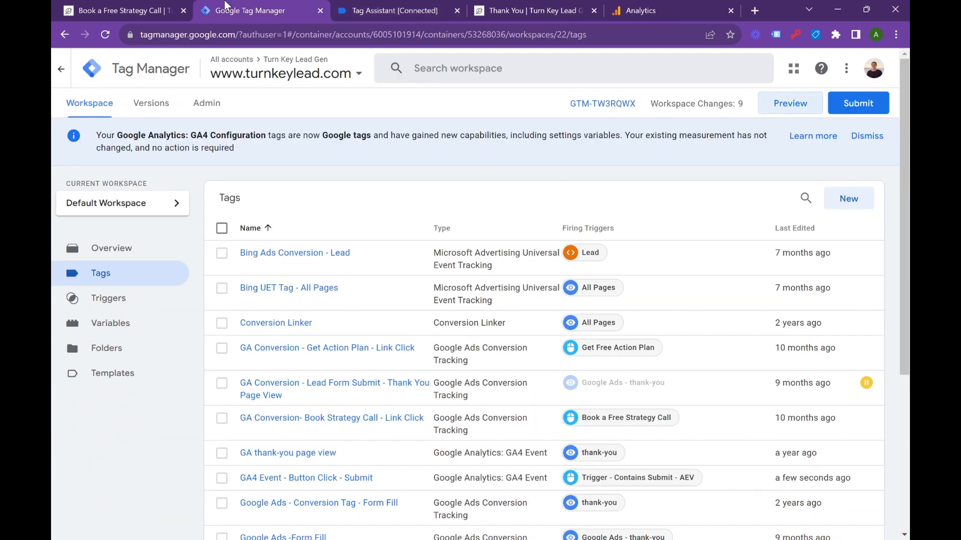